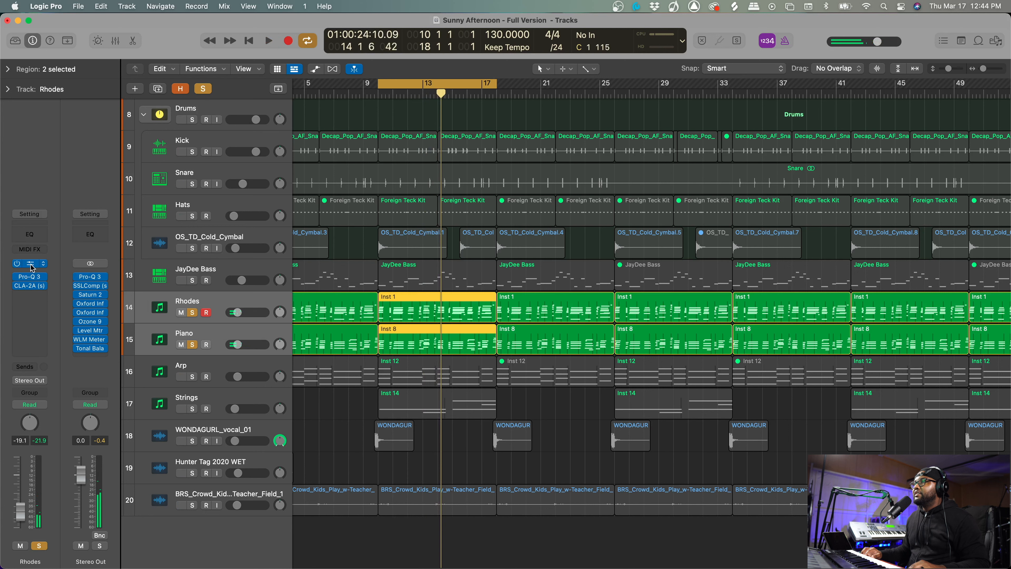
# Open the Omnisphere instrument on the Rhodes track, then unsolo Piano so that only Rhodes is soloed
pyautogui.click(31, 265)
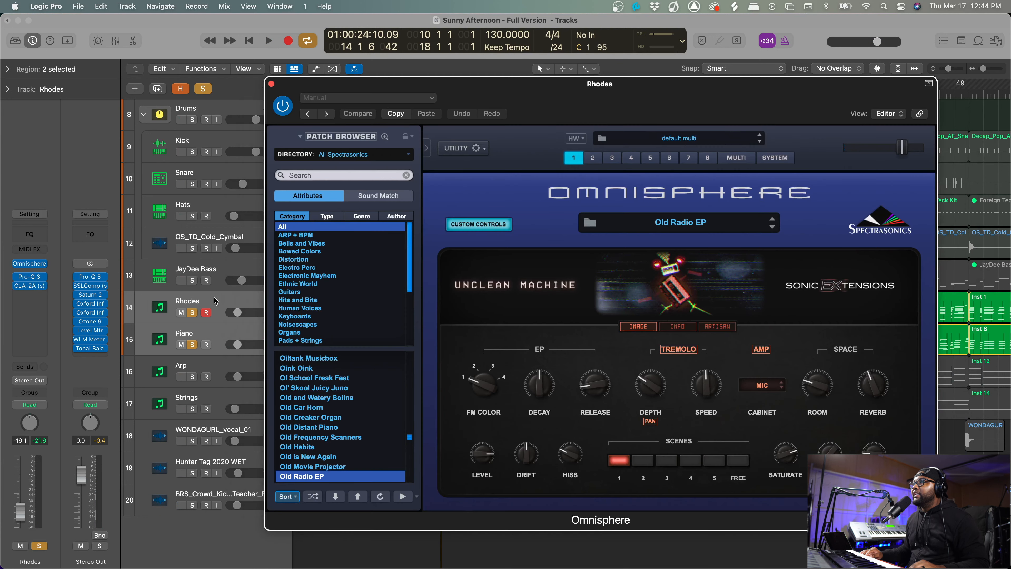
pyautogui.click(193, 344)
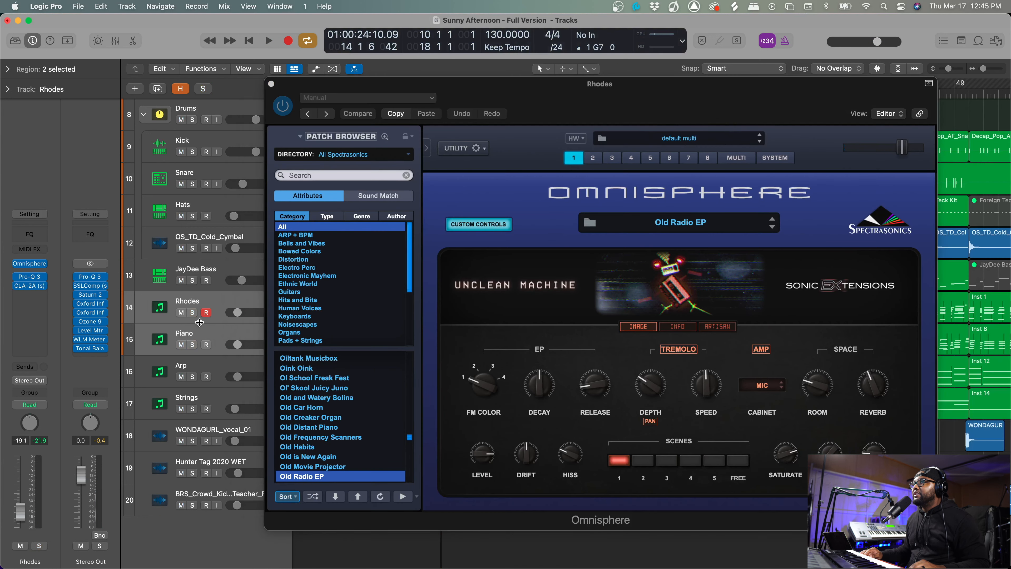
pyautogui.click(208, 285)
pyautogui.click(208, 301)
pyautogui.click(192, 312)
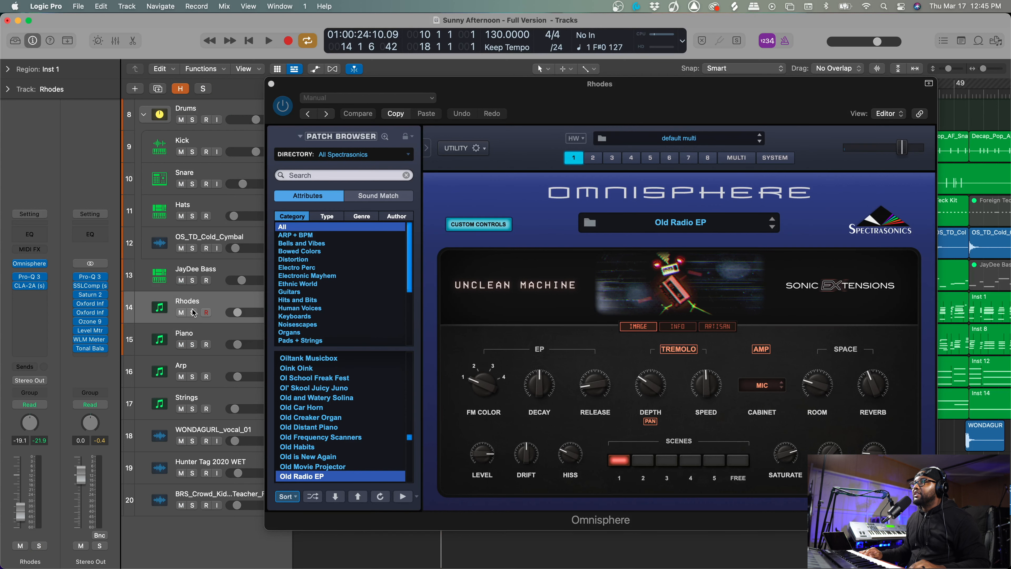
# Bypass the Pro-Q 3 and CLA-2A inserts on the Rhodes track and play it back without effects
pyautogui.click(17, 276)
pyautogui.click(16, 285)
pyautogui.press('space')
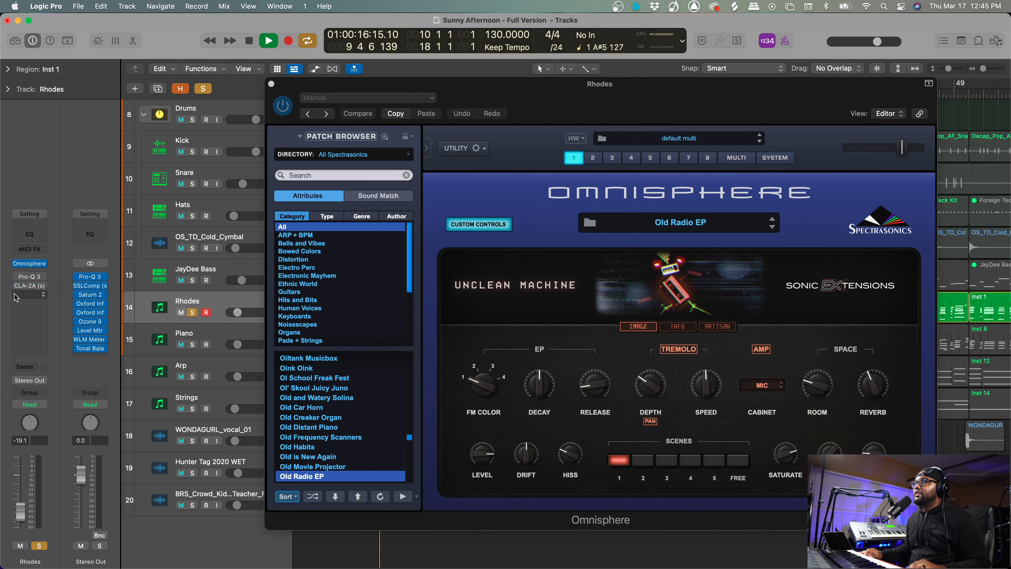
pyautogui.moveTo(746, 105); pyautogui.dragTo(609, 96)
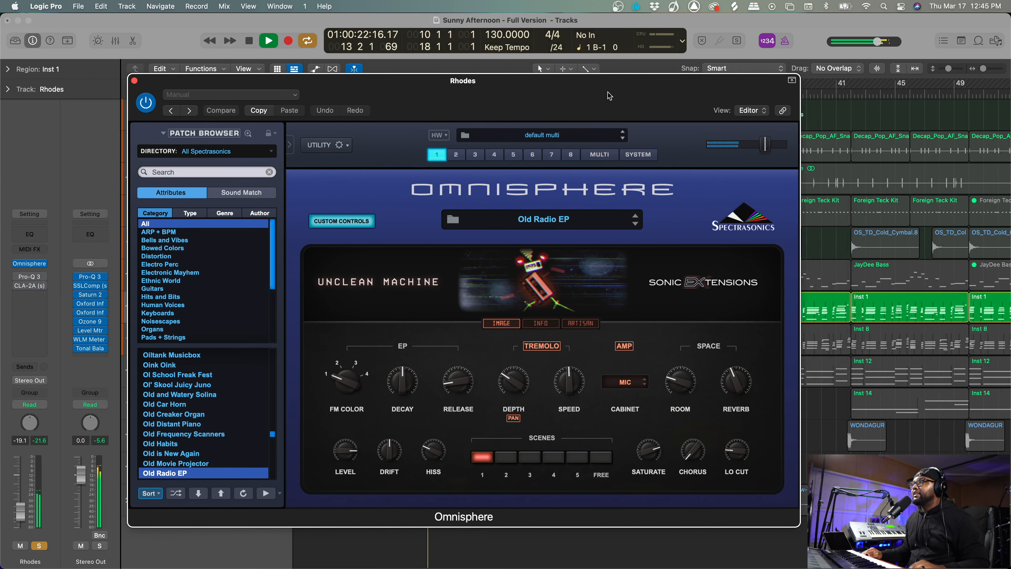
pyautogui.press('space')
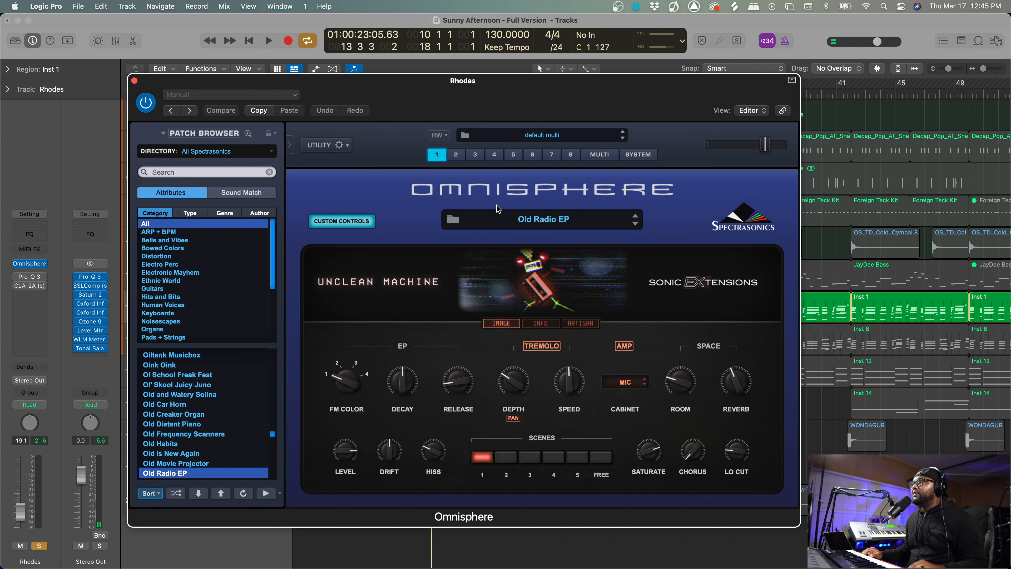
# Move the solo from Rhodes to Piano and open the Piano track's Omnisphere instrument in clear view
pyautogui.moveTo(490, 105); pyautogui.dragTo(621, 96)
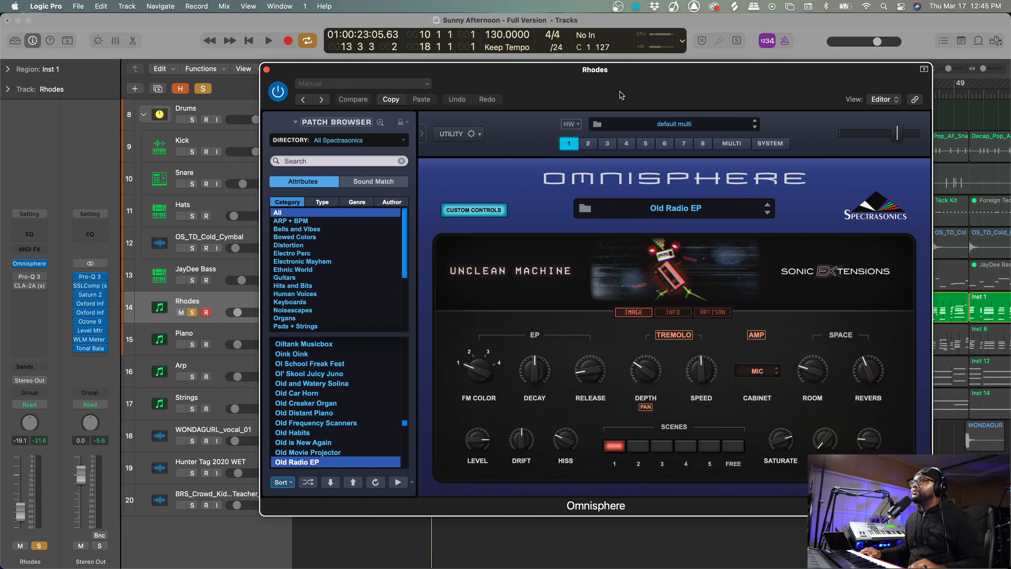
pyautogui.click(192, 312)
pyautogui.click(192, 344)
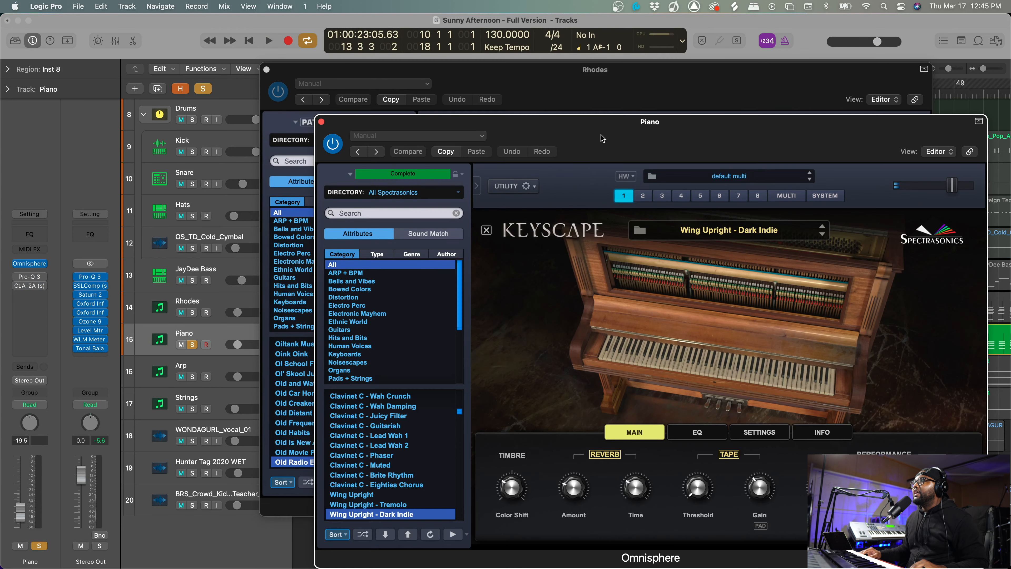
pyautogui.moveTo(602, 131); pyautogui.dragTo(395, 106)
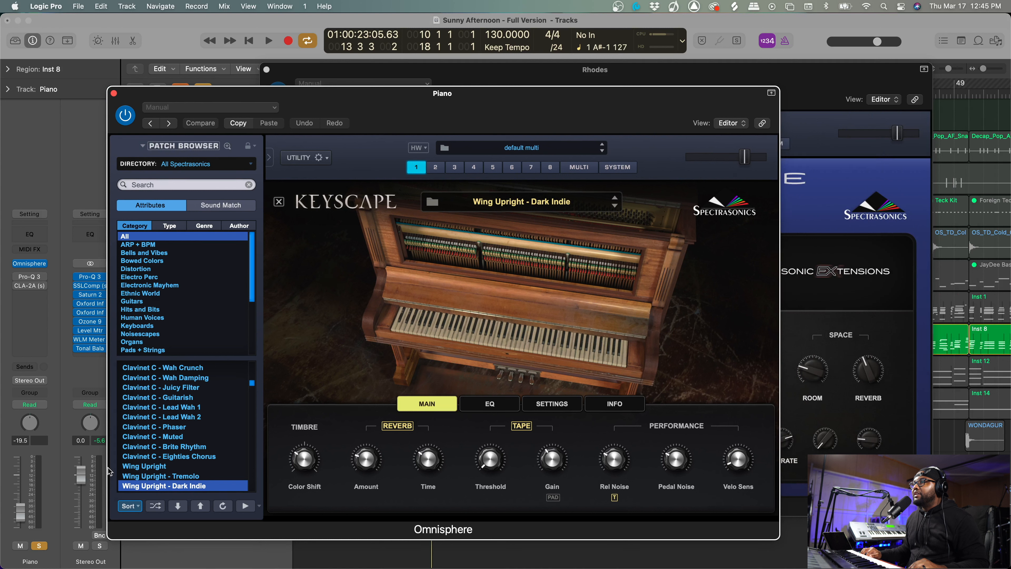
# Play the soloed Piano with its effects bypassed, then close the Piano and Rhodes Omnisphere windows
pyautogui.press('space')
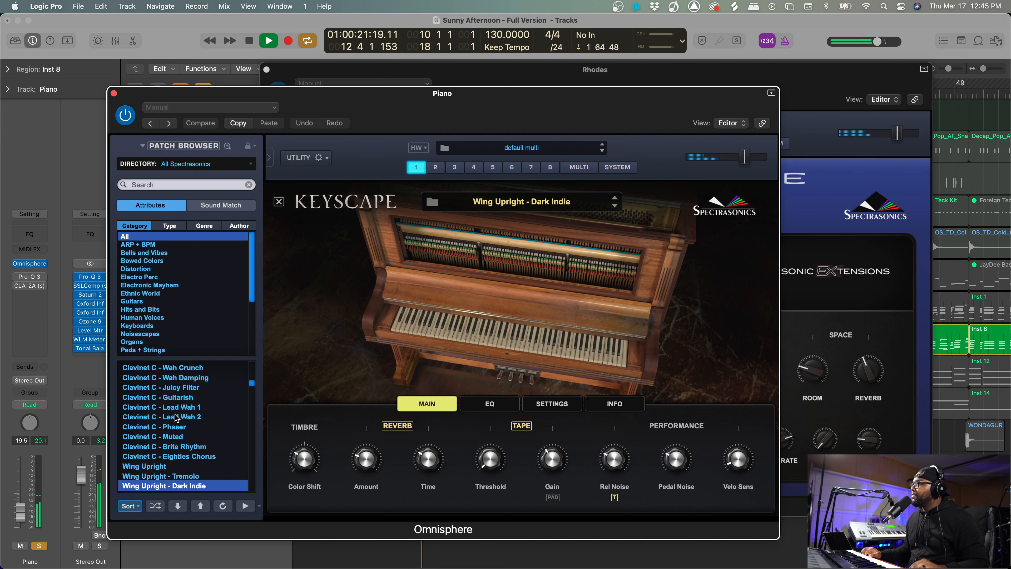
pyautogui.press('space')
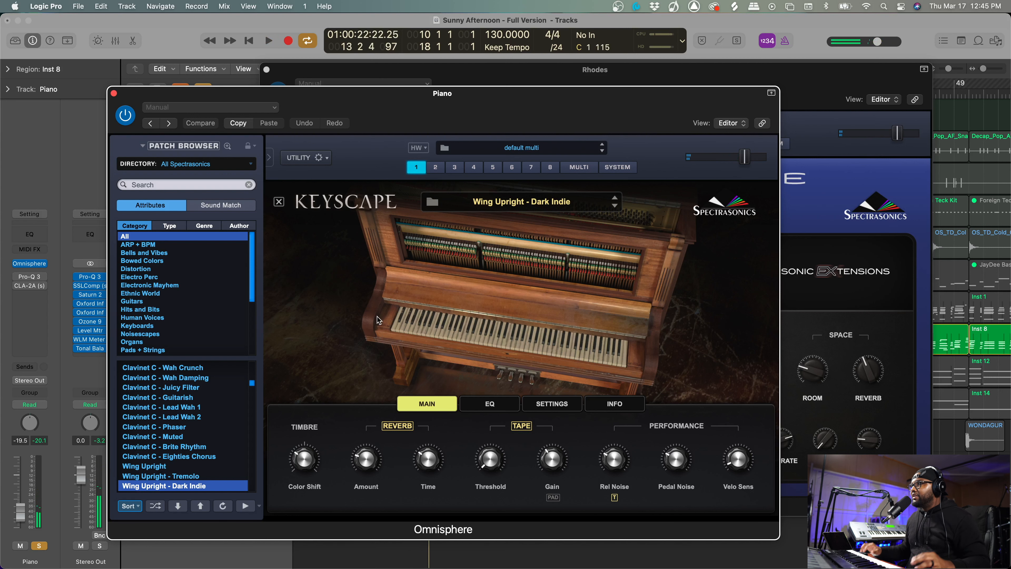
pyautogui.click(114, 93)
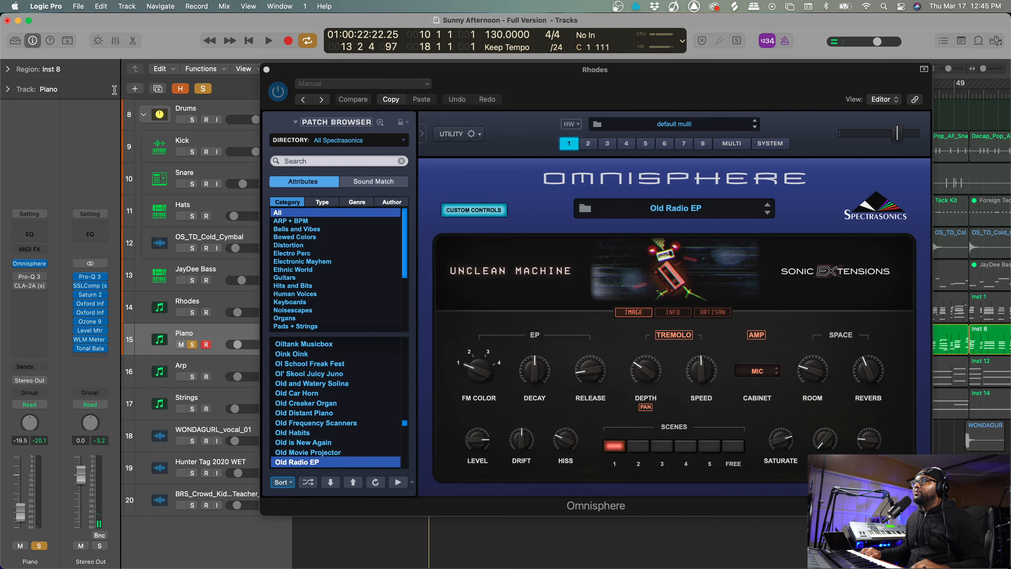
pyautogui.click(266, 70)
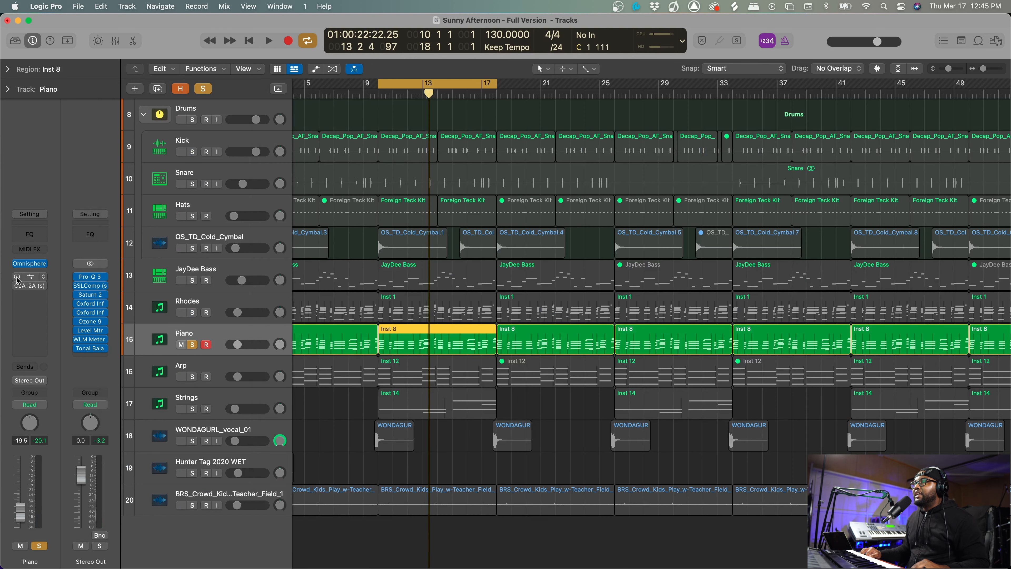
# Open the Piano track's Pro-Q 3 and CLA-2A, and enable Pro-Q 3 during playback to hear the EQ
pyautogui.click(31, 279)
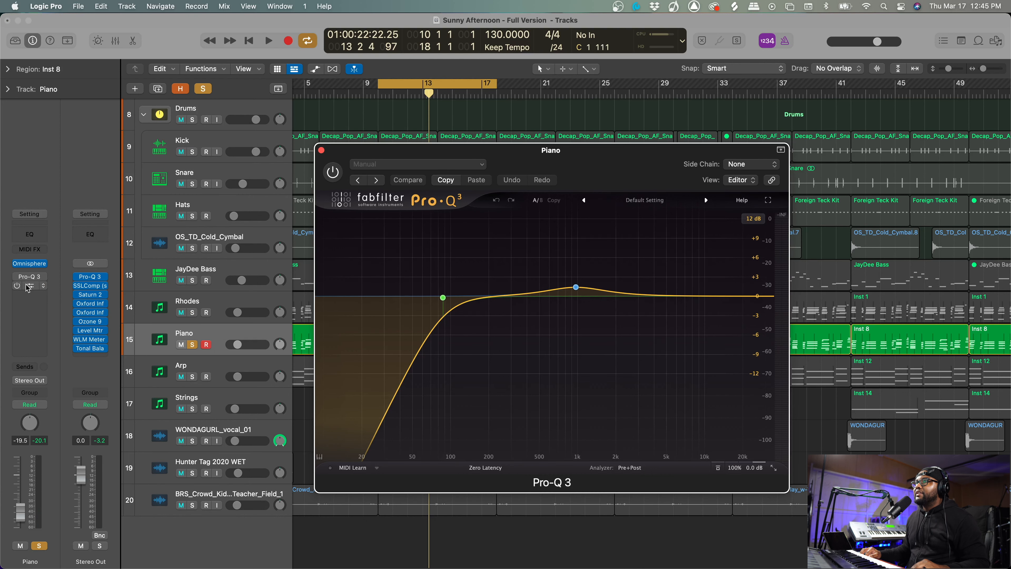
pyautogui.click(28, 285)
pyautogui.moveTo(417, 160); pyautogui.dragTo(238, 137)
pyautogui.press('space')
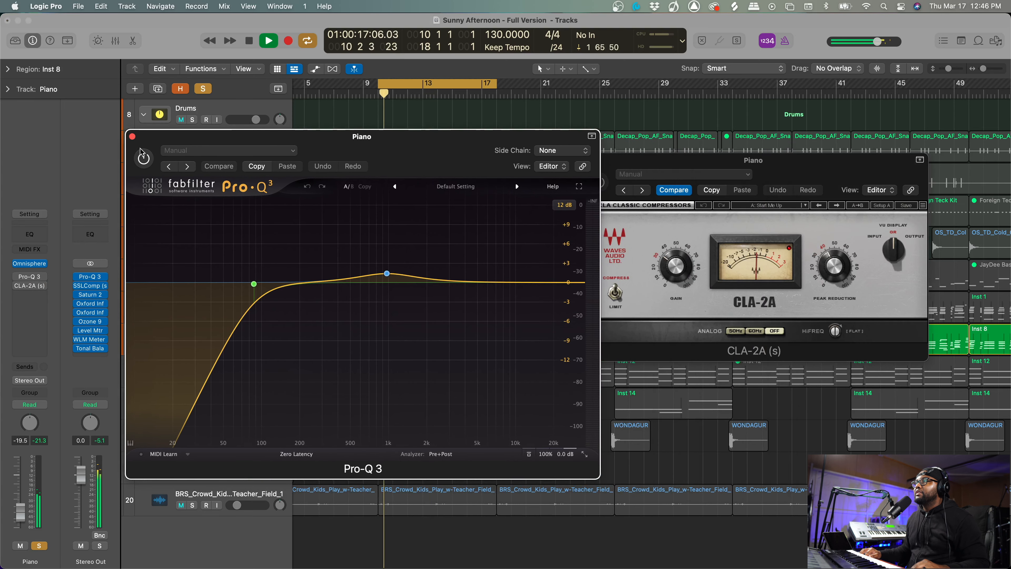
pyautogui.click(140, 156)
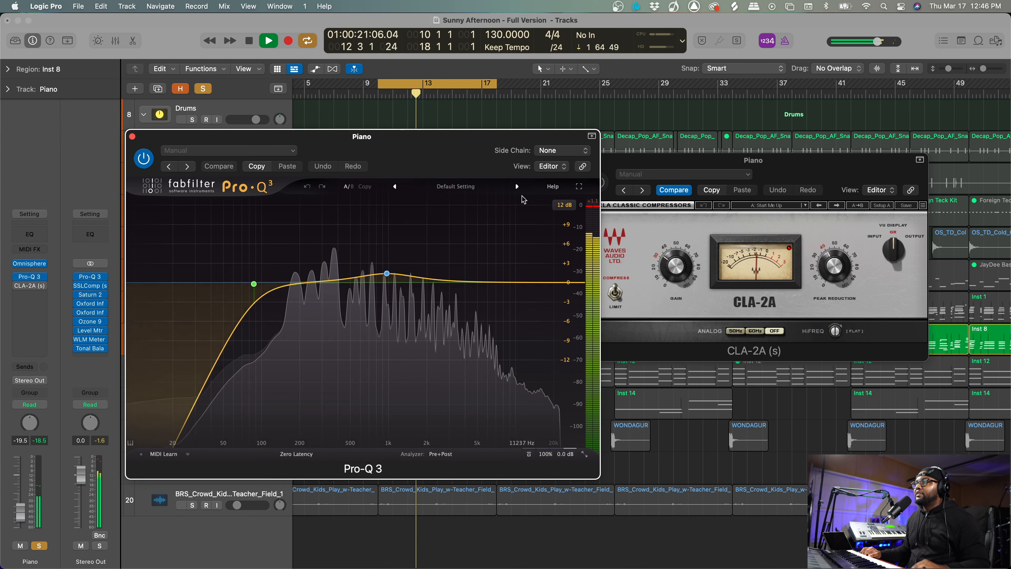
pyautogui.press('space')
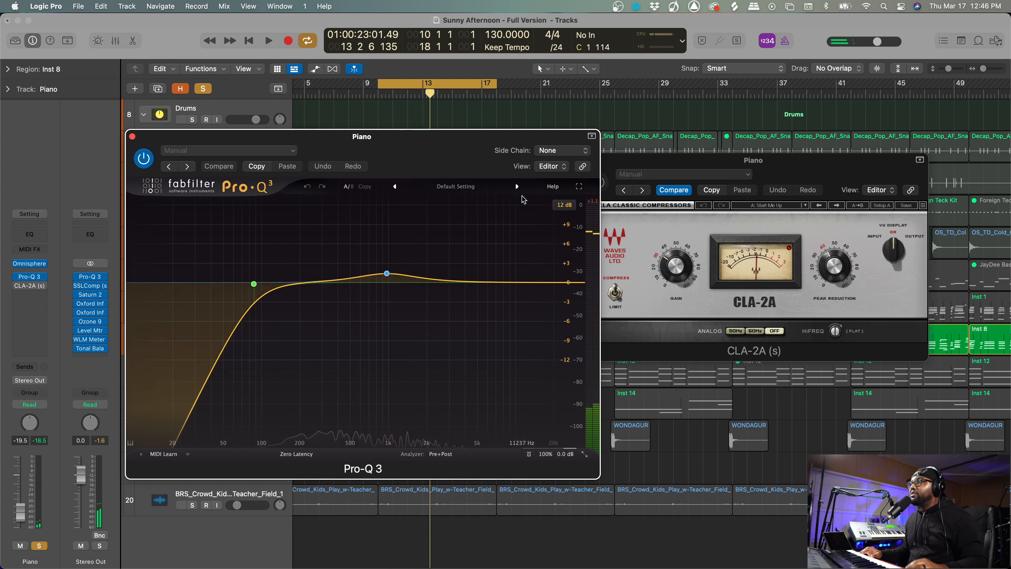
pyautogui.moveTo(377, 279)
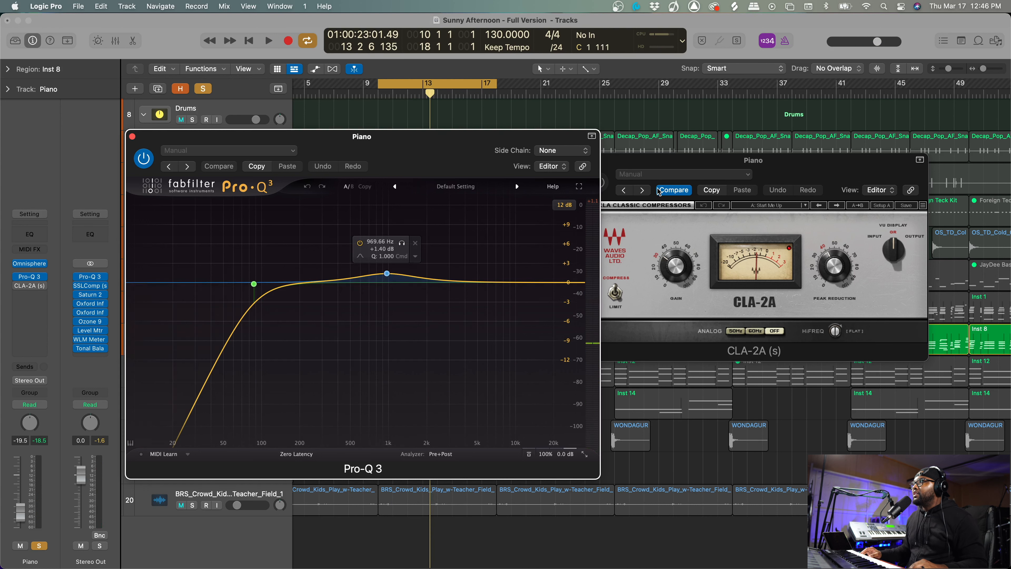
# Enable the CLA-2A compressor on Piano, play the compressed sound, and close both effect windows
pyautogui.click(696, 140)
pyautogui.click(704, 160)
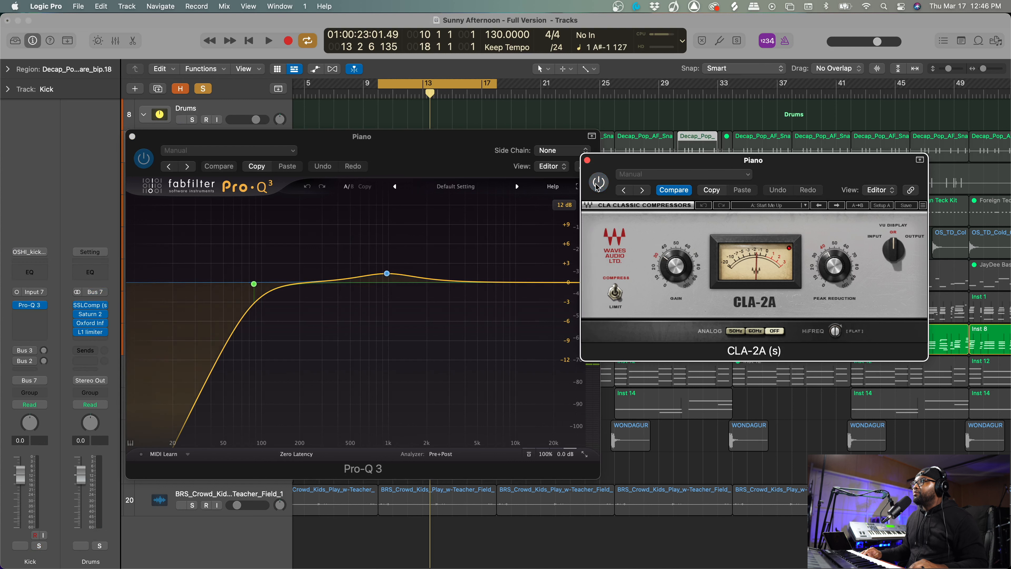
pyautogui.moveTo(668, 167); pyautogui.dragTo(409, 224)
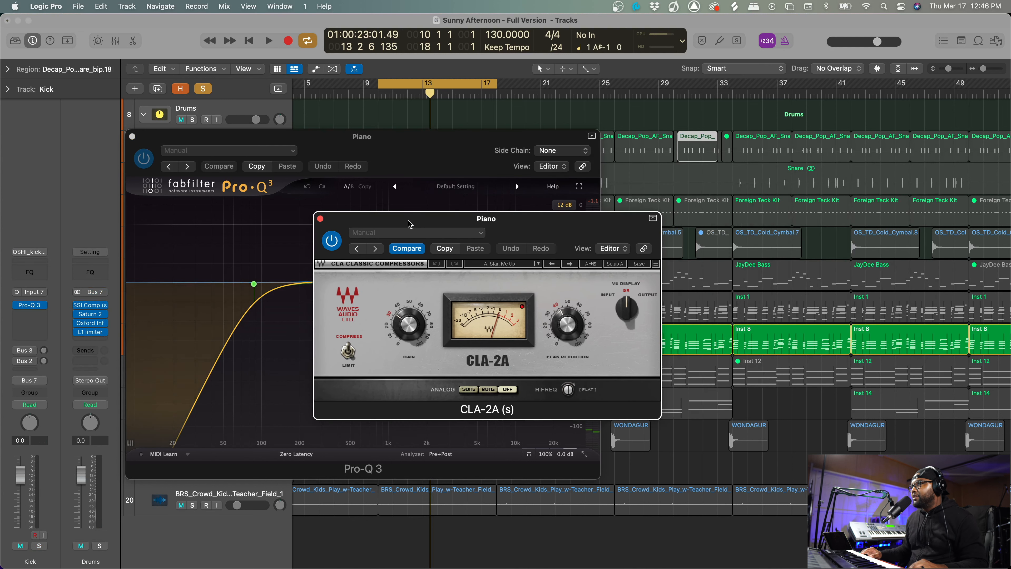
pyautogui.press('space')
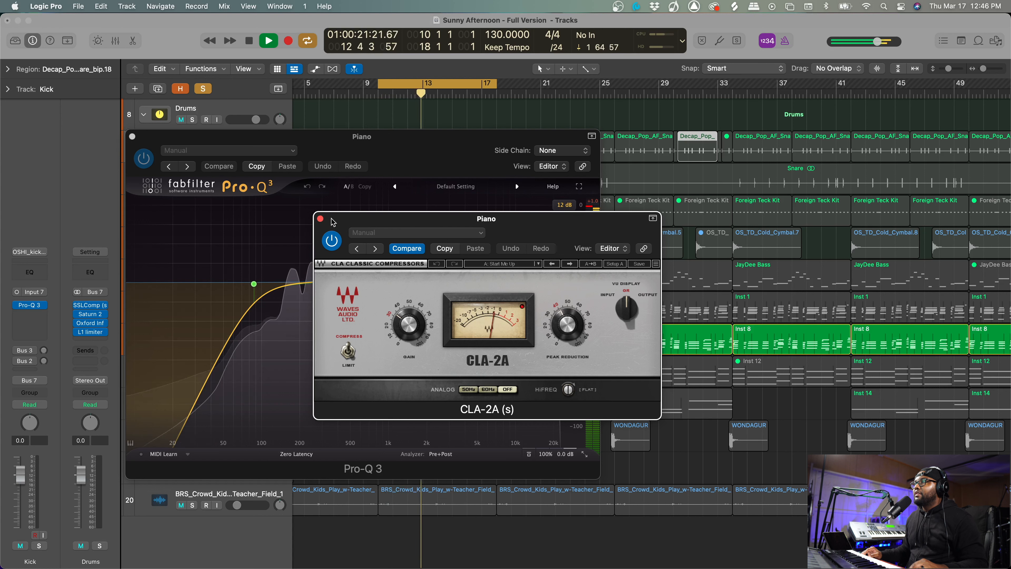
pyautogui.press('space')
pyautogui.click(320, 218)
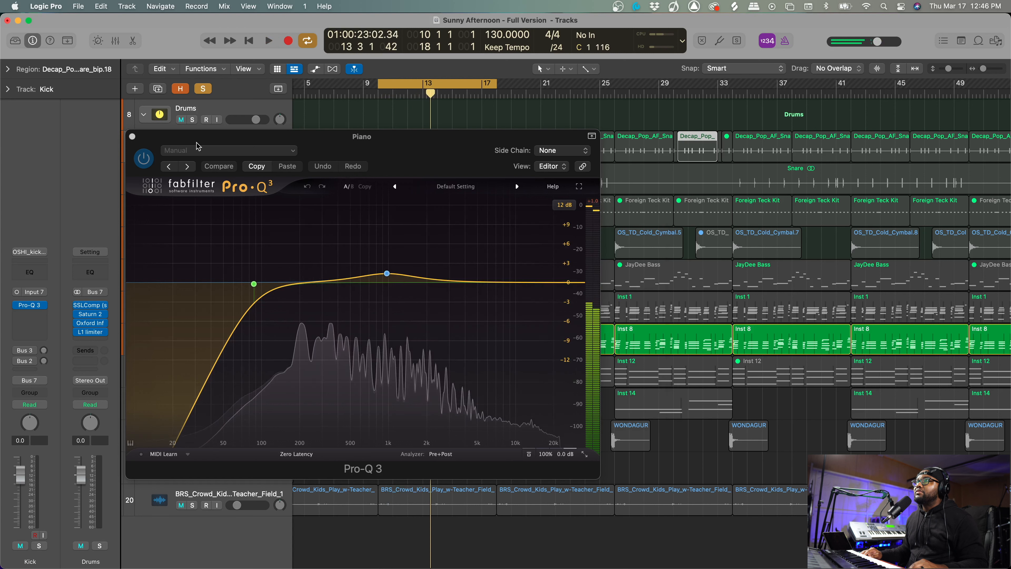
pyautogui.click(132, 136)
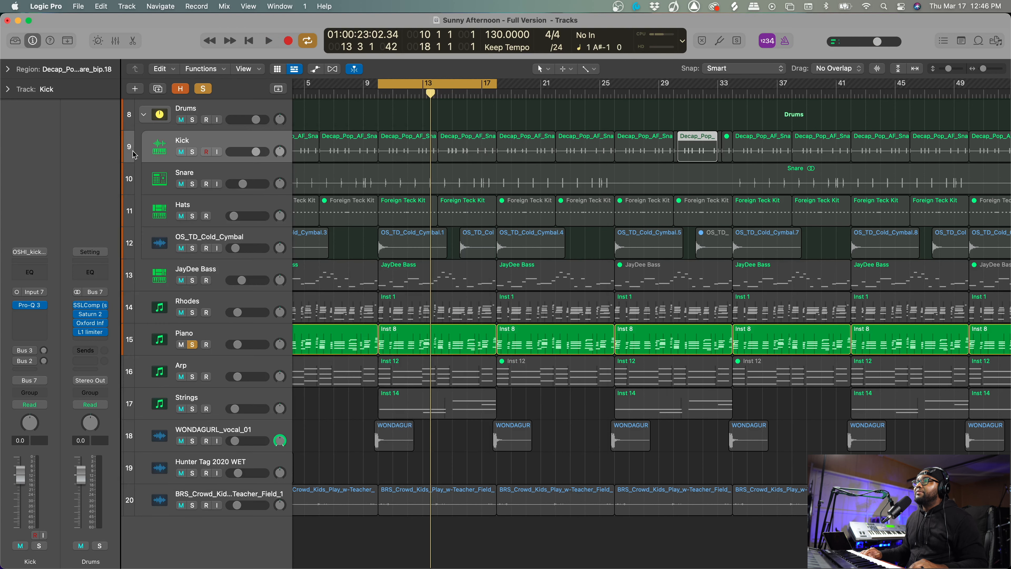
# Solo only the Rhodes track and bring up its Pro-Q 3 and CLA-2A inserts, then hide the plug-in windows
pyautogui.click(207, 307)
pyautogui.click(192, 312)
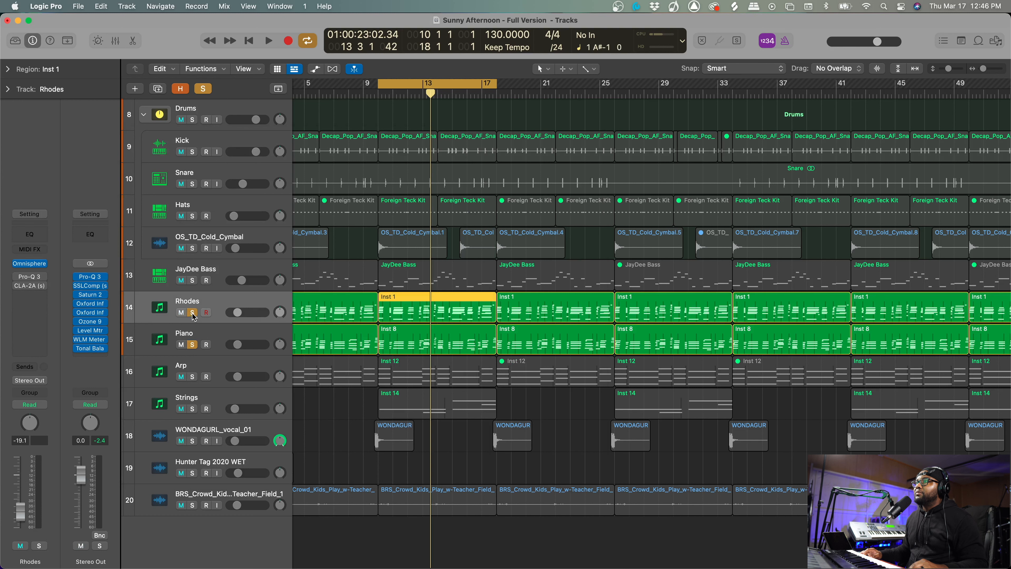
pyautogui.click(192, 345)
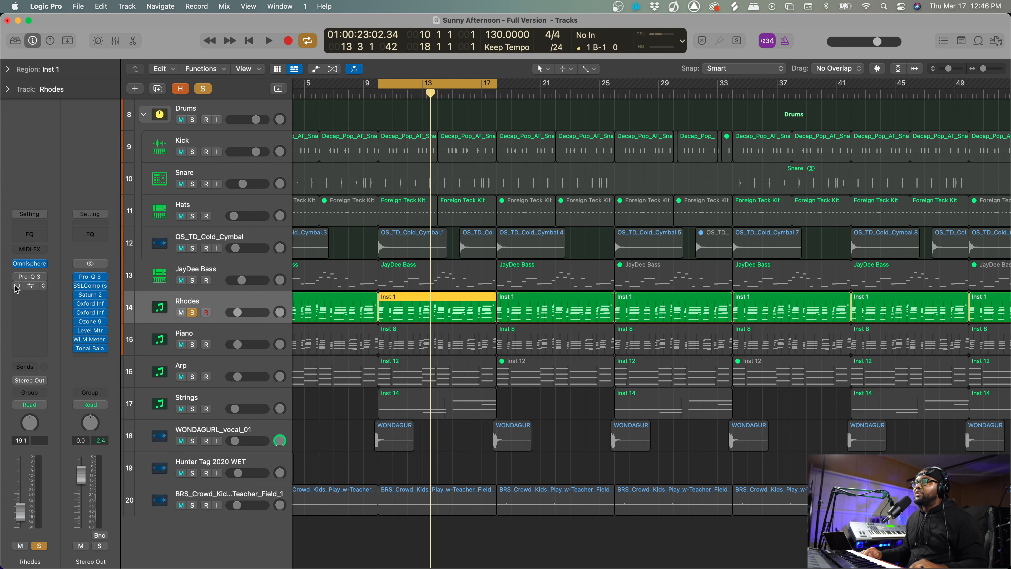
pyautogui.click(29, 279)
pyautogui.click(31, 286)
pyautogui.press('Down')
pyautogui.press('v')
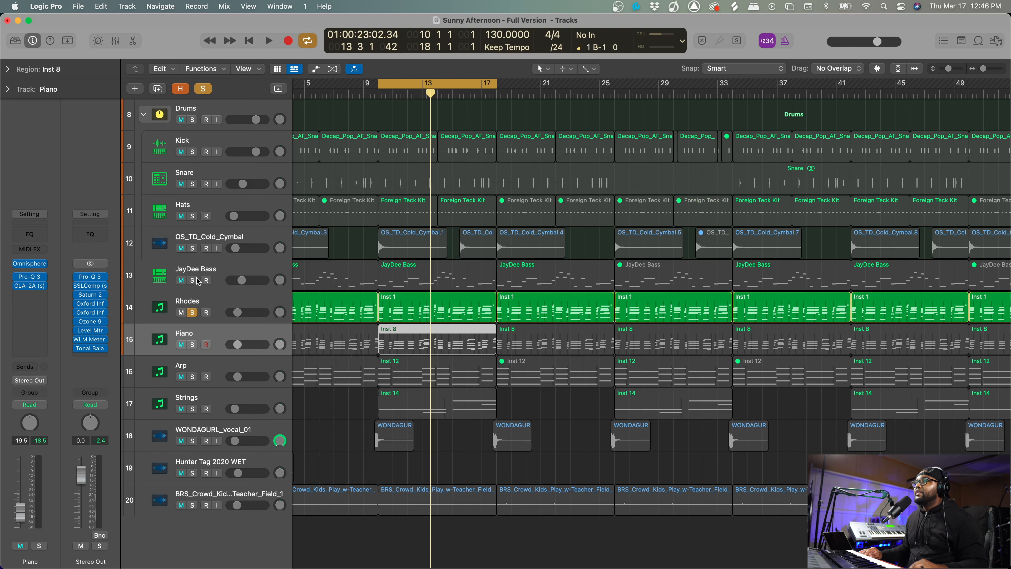
# Solo the Arp track instead of Rhodes and play it with its Omnisphere instrument open
pyautogui.click(192, 312)
pyautogui.click(205, 365)
pyautogui.click(192, 376)
pyautogui.press('space')
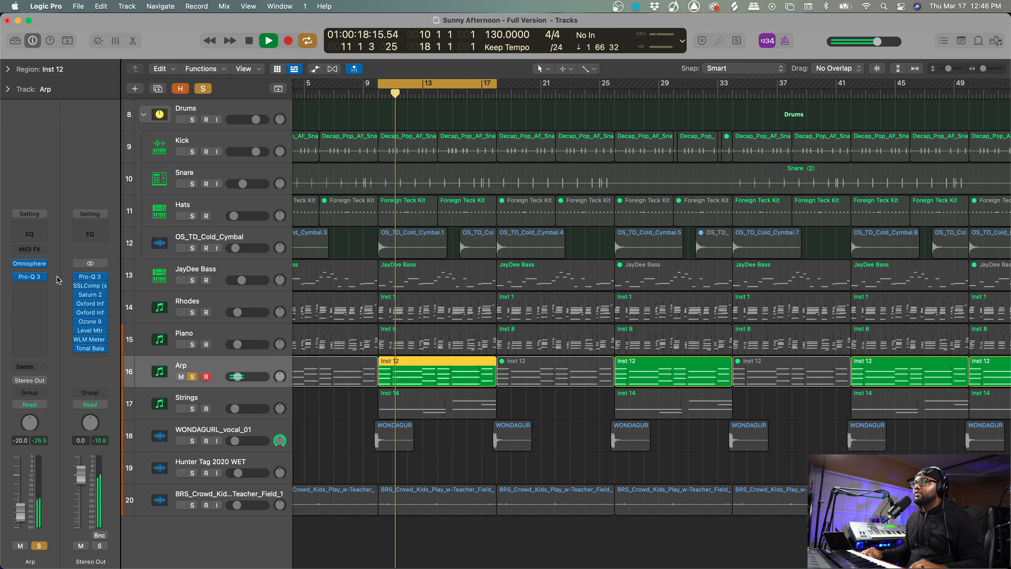
pyautogui.moveTo(32, 267)
pyautogui.press('space')
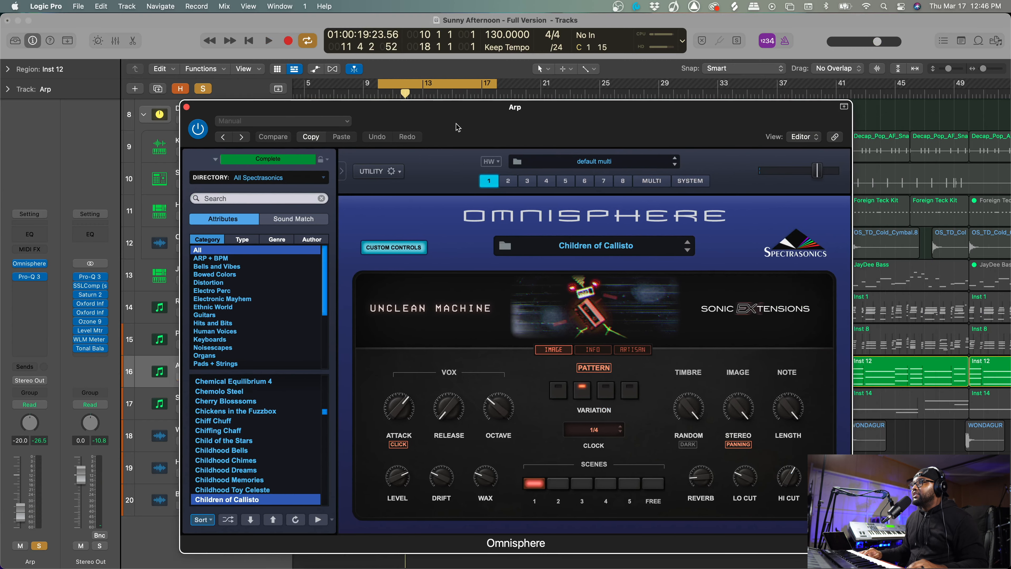
pyautogui.press('space')
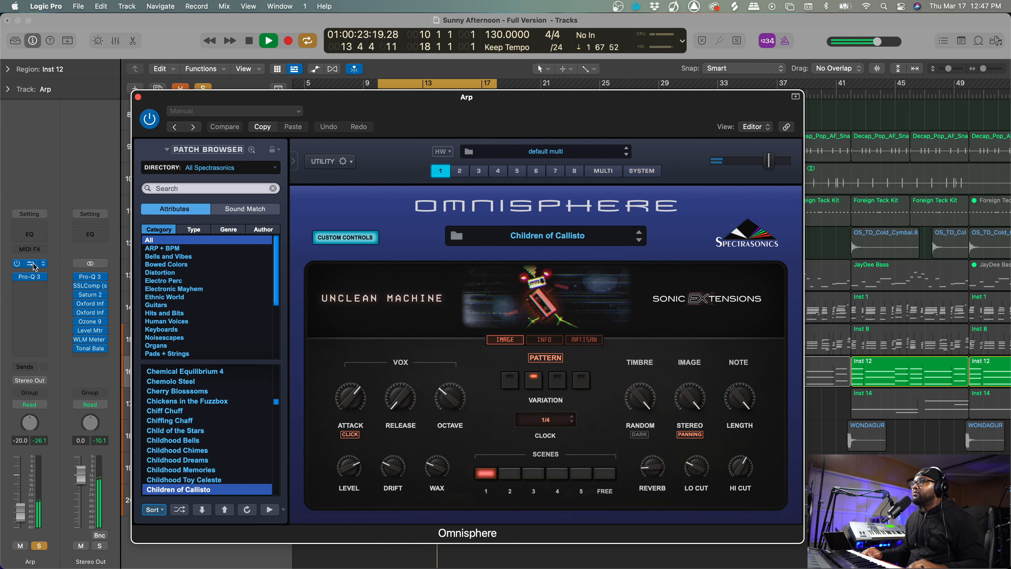
pyautogui.press('space')
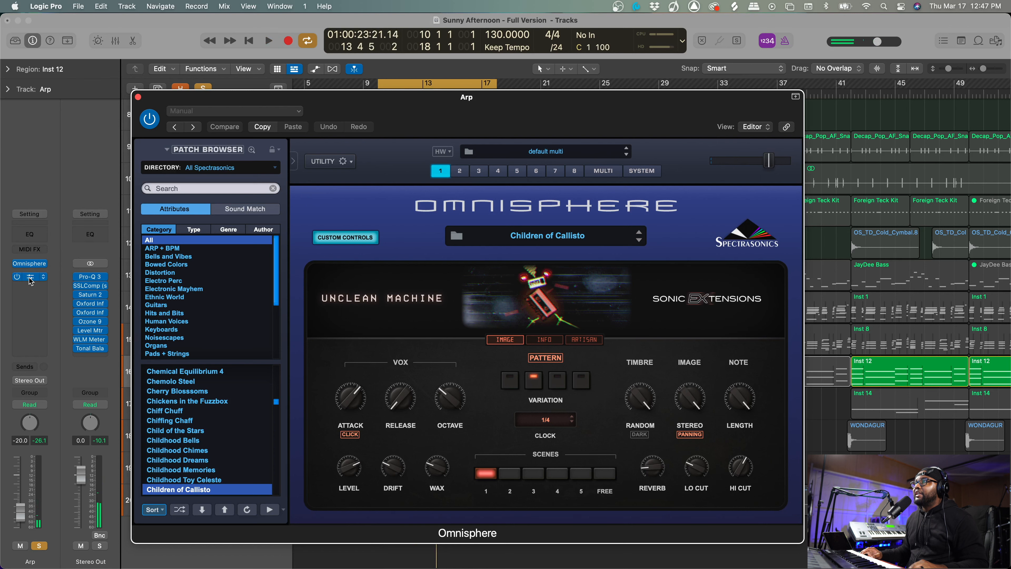
# Examine the low-cut EQ curve in the Arp track's Pro-Q 3, then close its EQ and Omnisphere windows
pyautogui.click(31, 279)
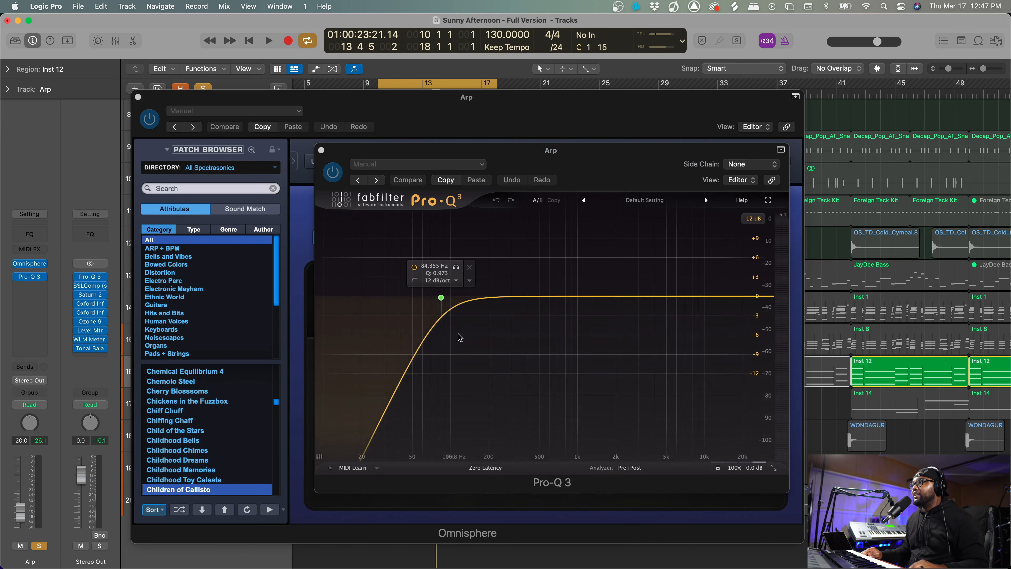
pyautogui.click(322, 150)
pyautogui.click(138, 97)
# Unsolo Arp, open the Strings track's Omnisphere instrument, and play Strings soloed
pyautogui.click(192, 376)
pyautogui.click(199, 398)
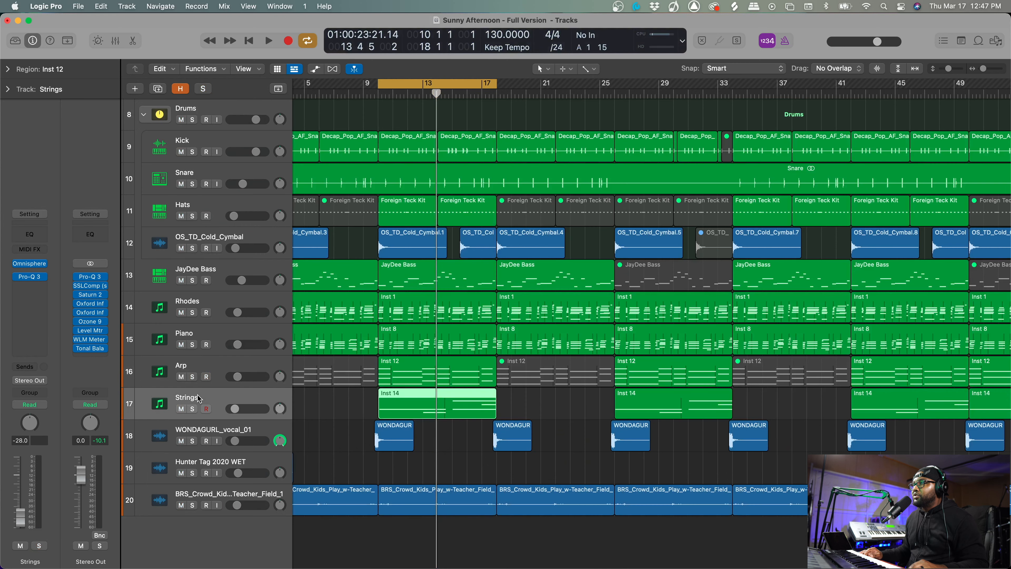
pyautogui.moveTo(45, 269)
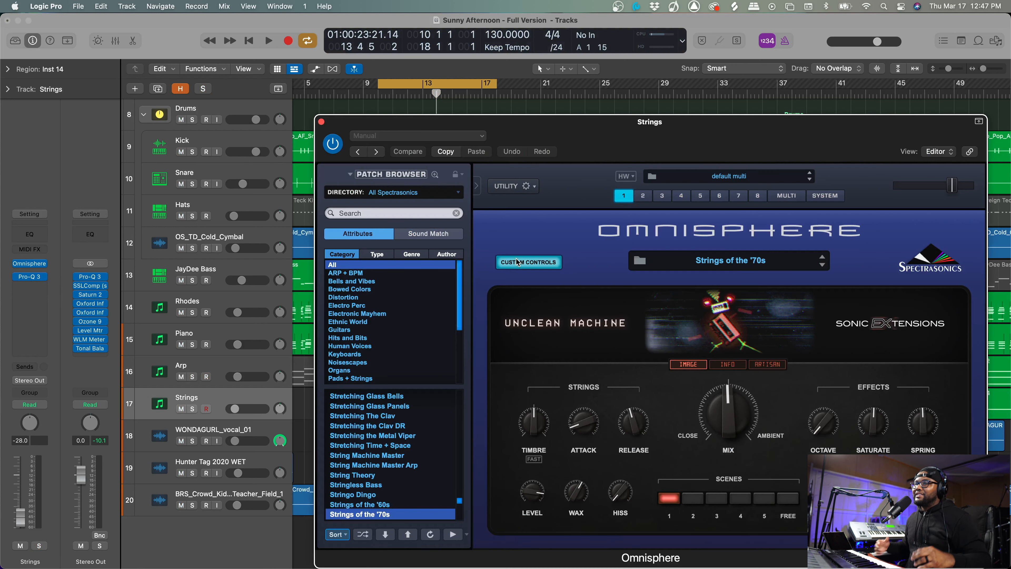
pyautogui.moveTo(614, 128); pyautogui.dragTo(440, 102)
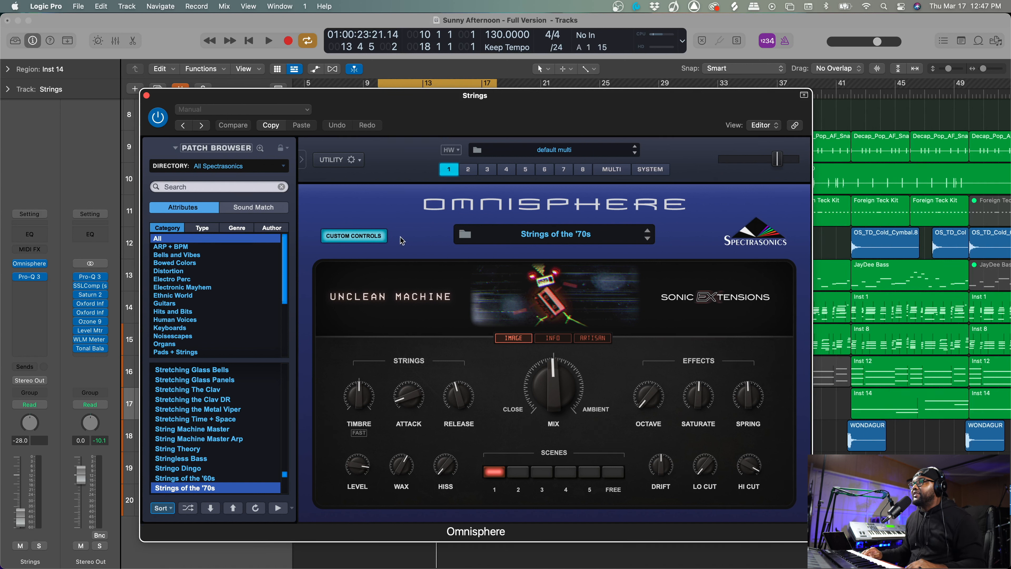
pyautogui.click(39, 546)
pyautogui.press('space')
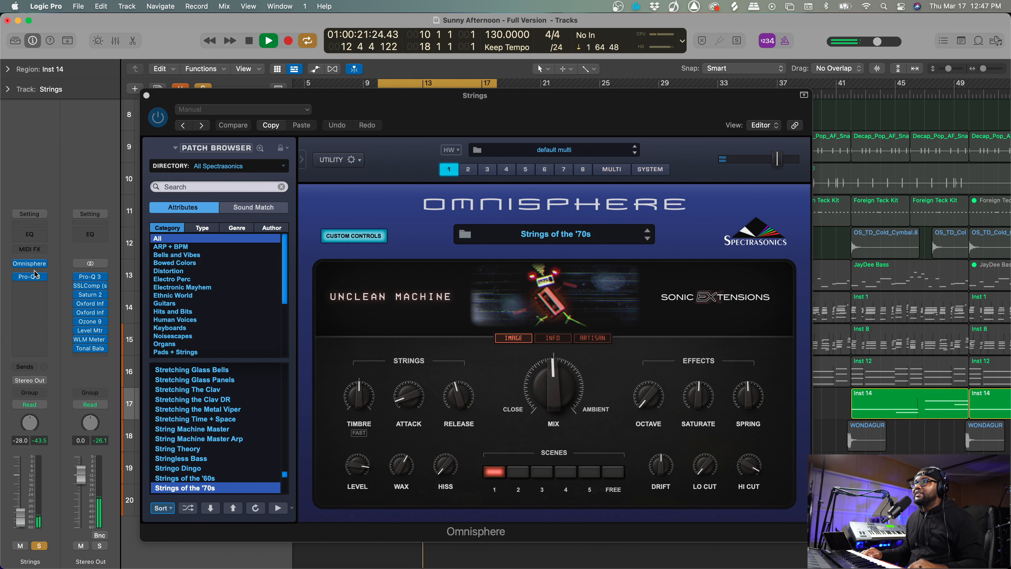
# Stop playback, examine the low-cut curve in the Strings track's Pro-Q 3, and close its EQ and Omnisphere windows
pyautogui.press('space')
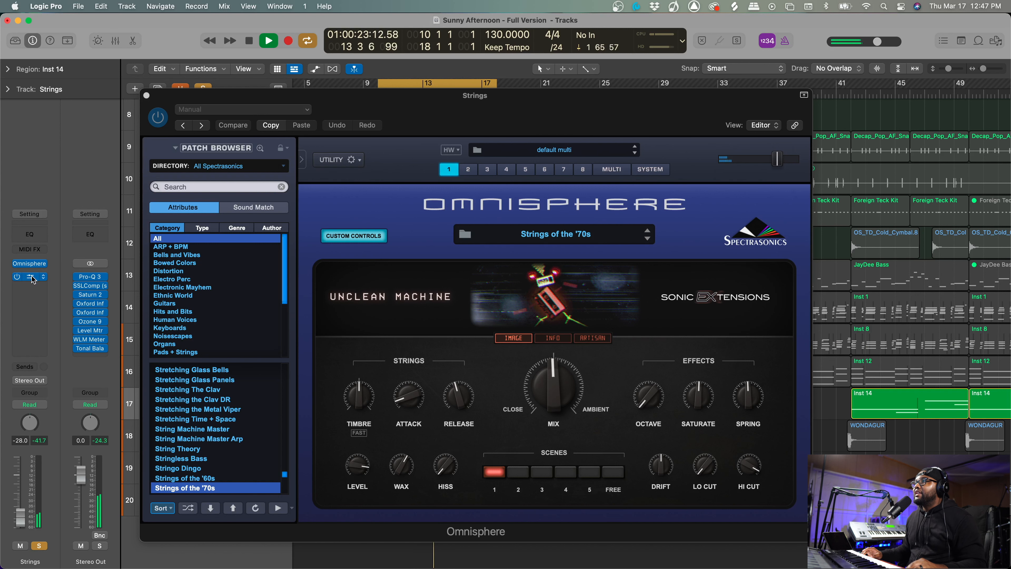
pyautogui.click(33, 279)
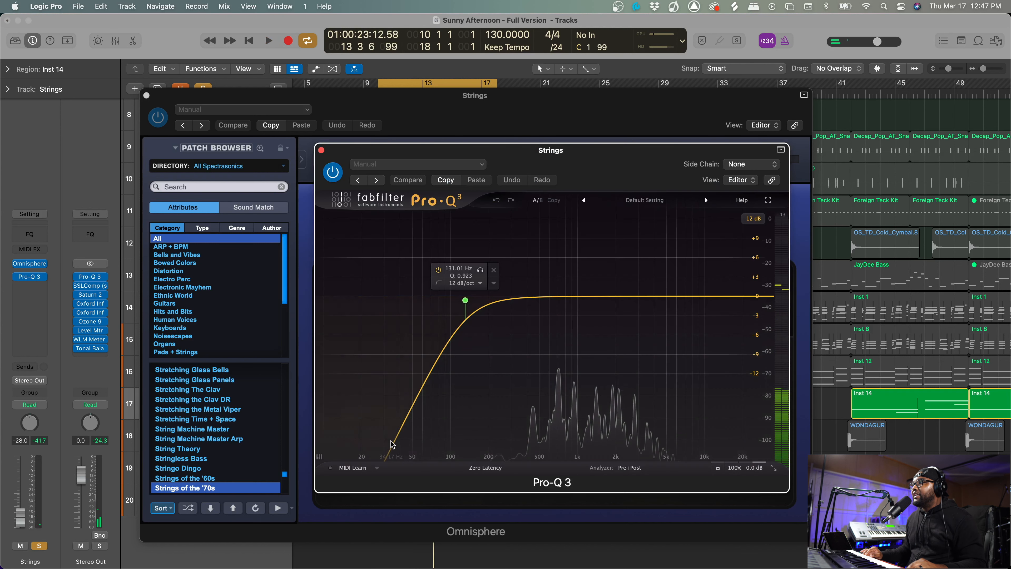
pyautogui.click(321, 151)
pyautogui.click(146, 96)
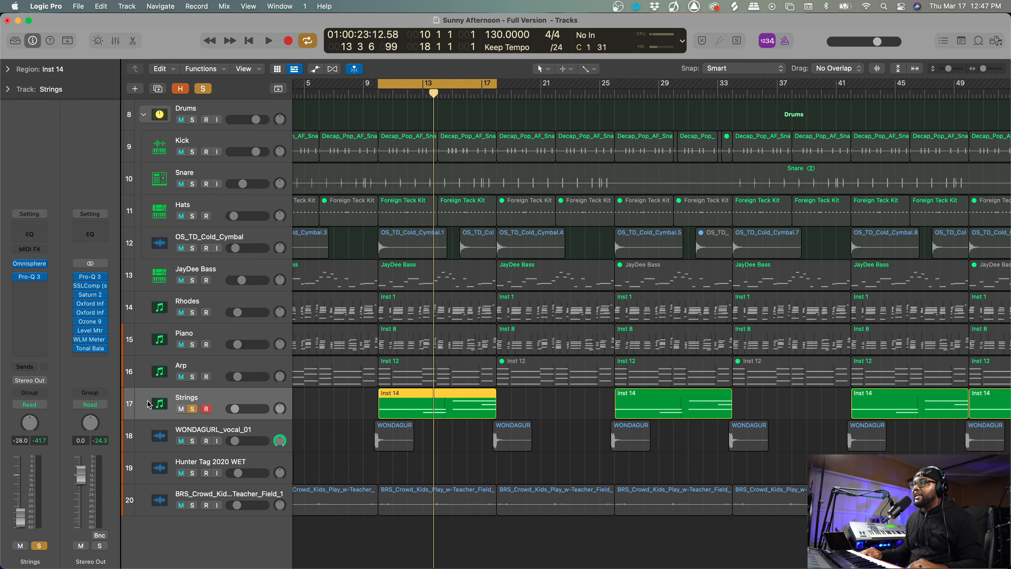
# Solo WONDAGURL_vocal_01 instead of Strings and play it, shifting the cycle range one beat earlier to run from 9 4 1 1 to 17 4 1 1
pyautogui.click(192, 409)
pyautogui.click(192, 441)
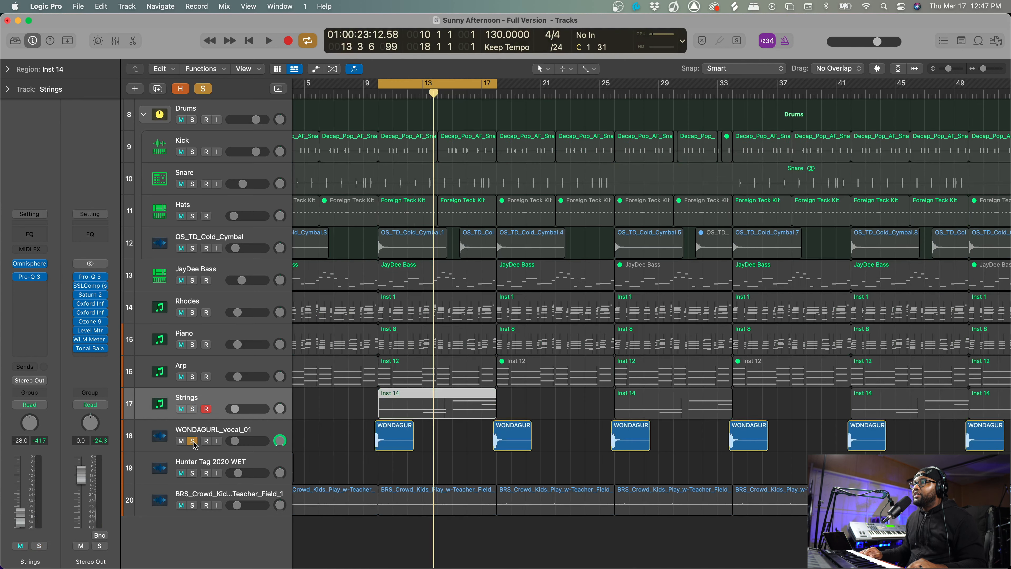
pyautogui.press('space')
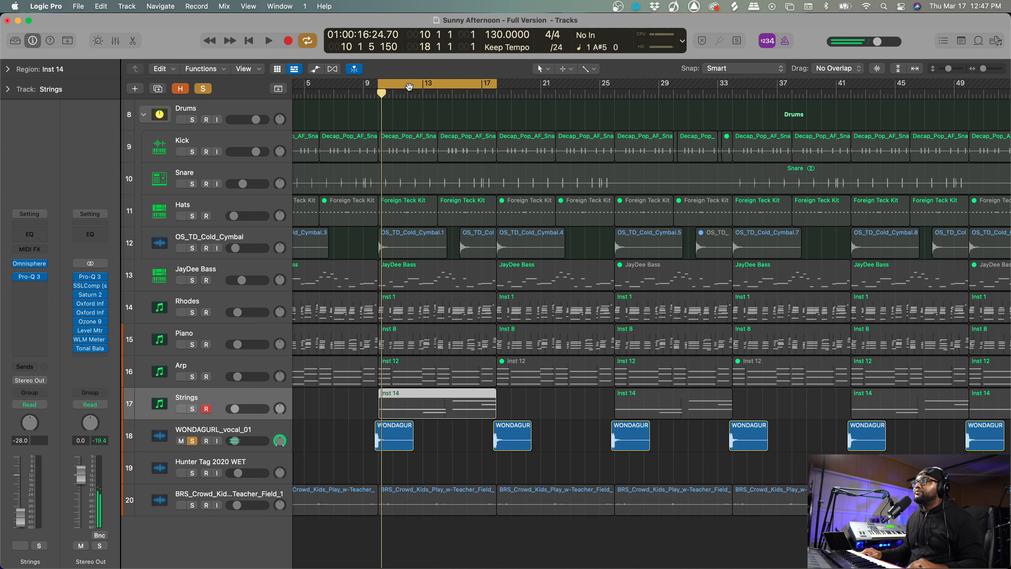
pyautogui.moveTo(408, 82); pyautogui.dragTo(404, 82)
pyautogui.press('space')
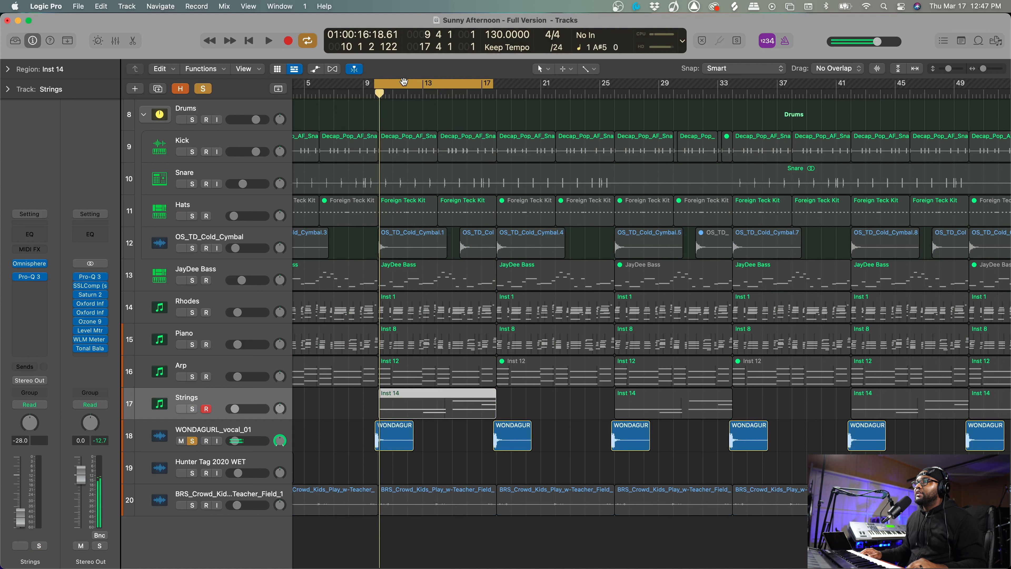
pyautogui.press('space')
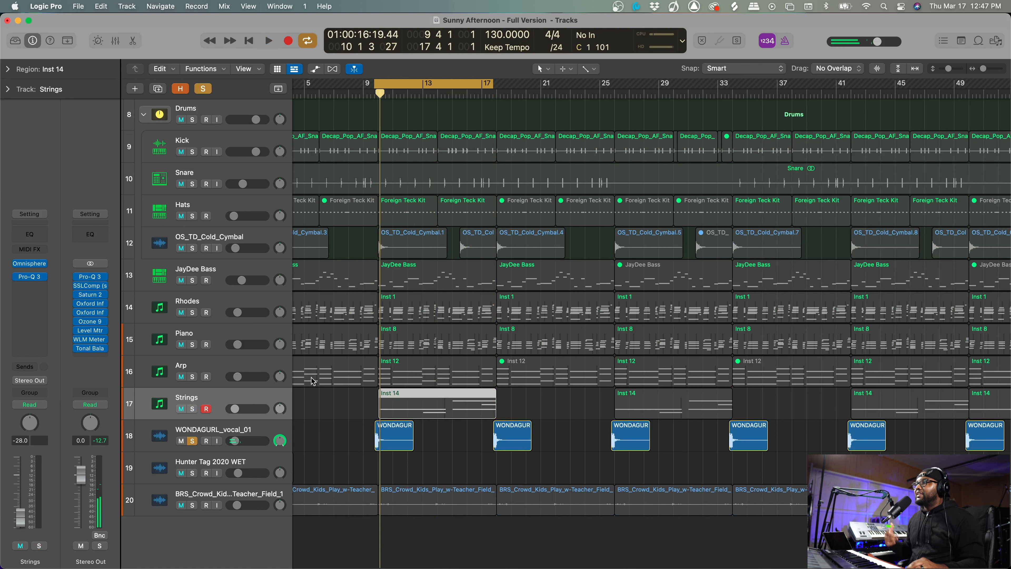
# Unsolo the WONDAGURL vocal, solo the BRS_Crowd_Kids field recording track, and play it from the start of the cycle range
pyautogui.click(193, 439)
pyautogui.click(209, 489)
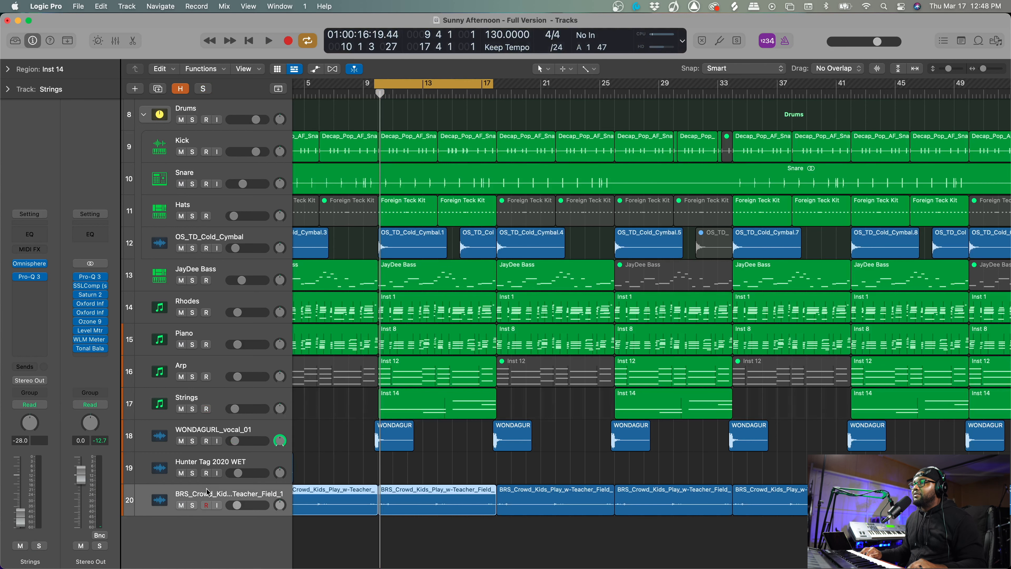
pyautogui.click(193, 506)
pyautogui.press('space')
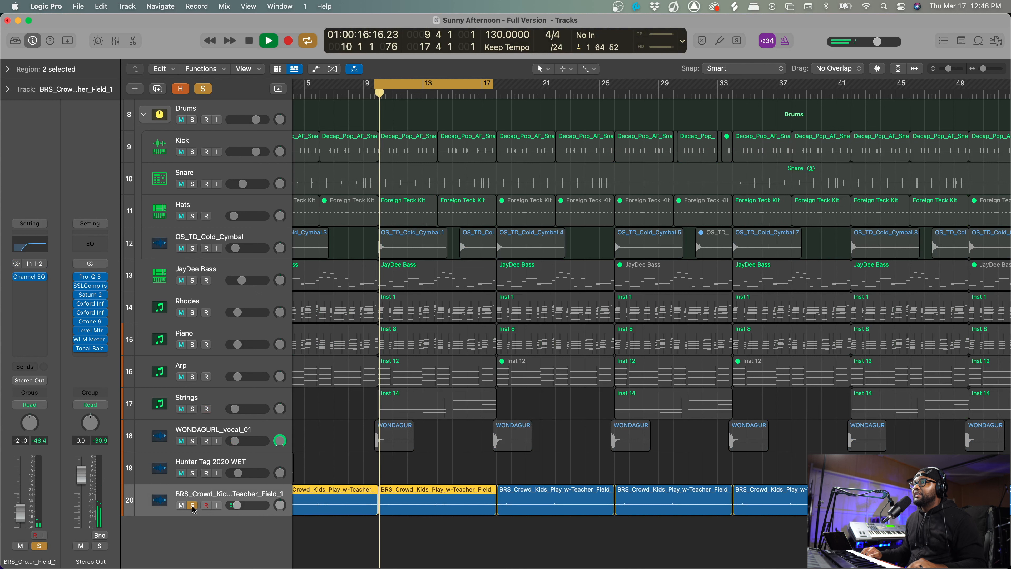
pyautogui.press('space')
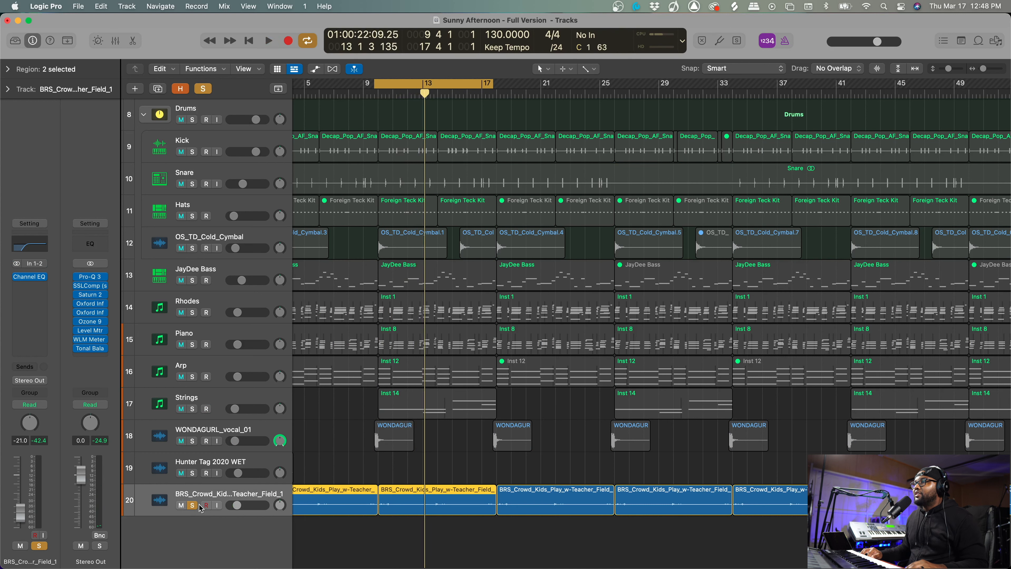
# Unsolo the crowd recording, play the full mix within the cycle range while looking over the arrangement, and stop playback
pyautogui.click(192, 506)
pyautogui.press('space')
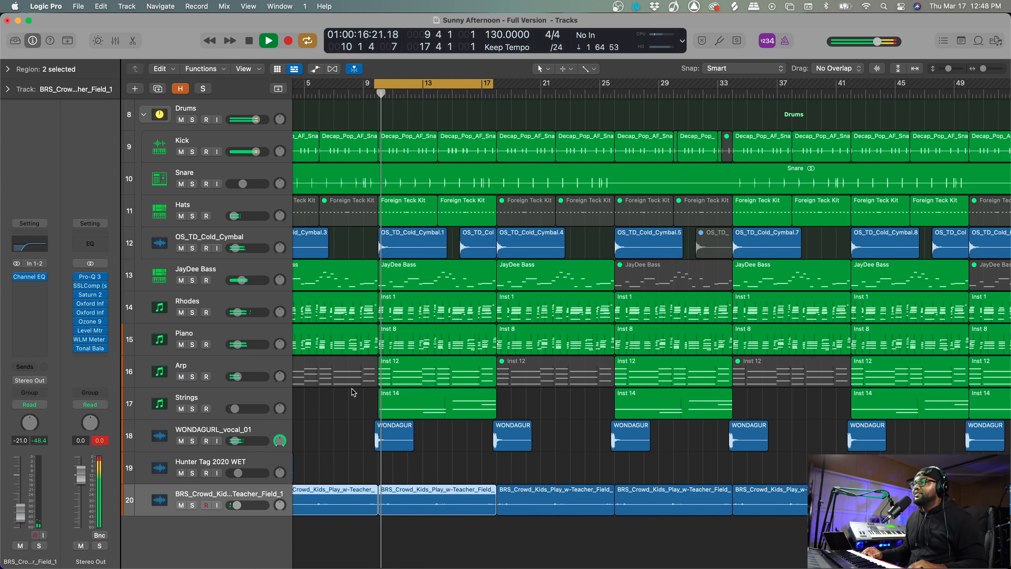
pyautogui.scroll(-5, 504, 305)
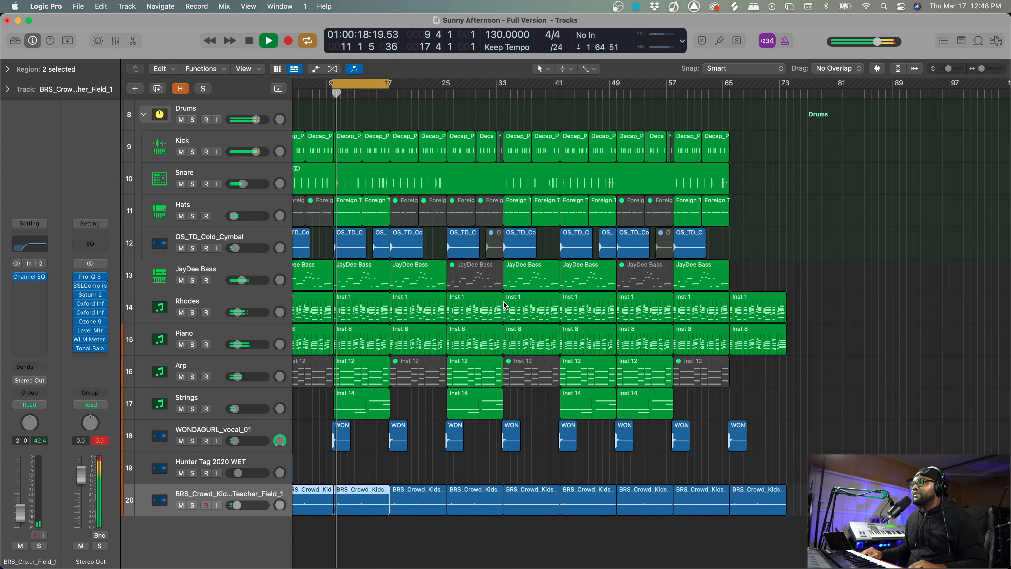
pyautogui.scroll(4, 312, 402)
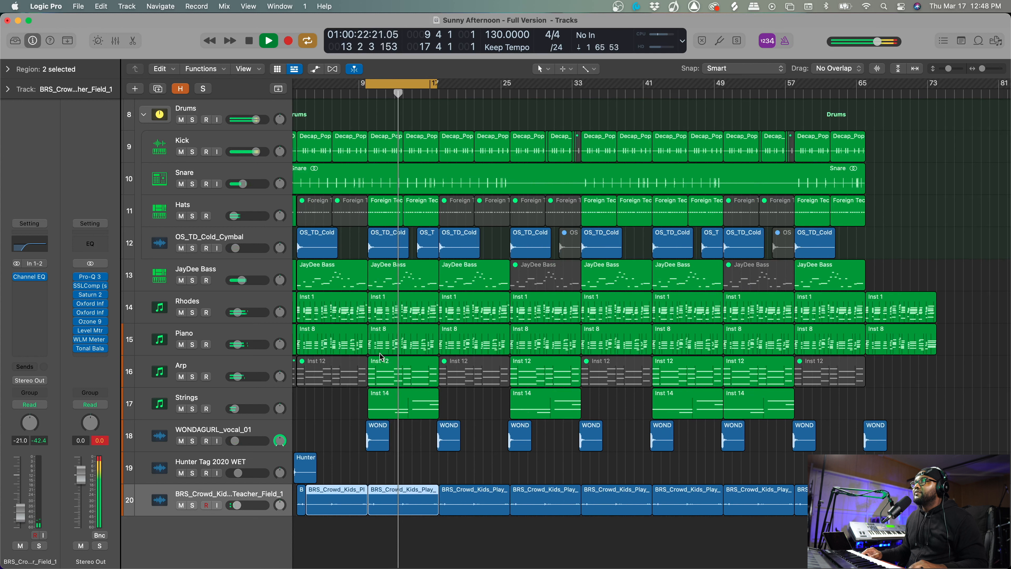
pyautogui.press('space')
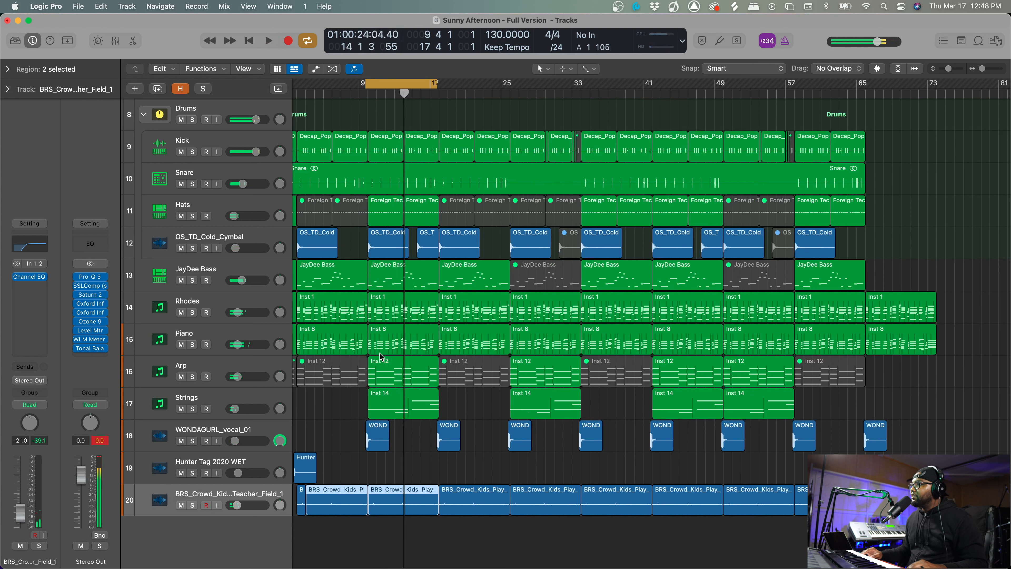
pyautogui.click(414, 83)
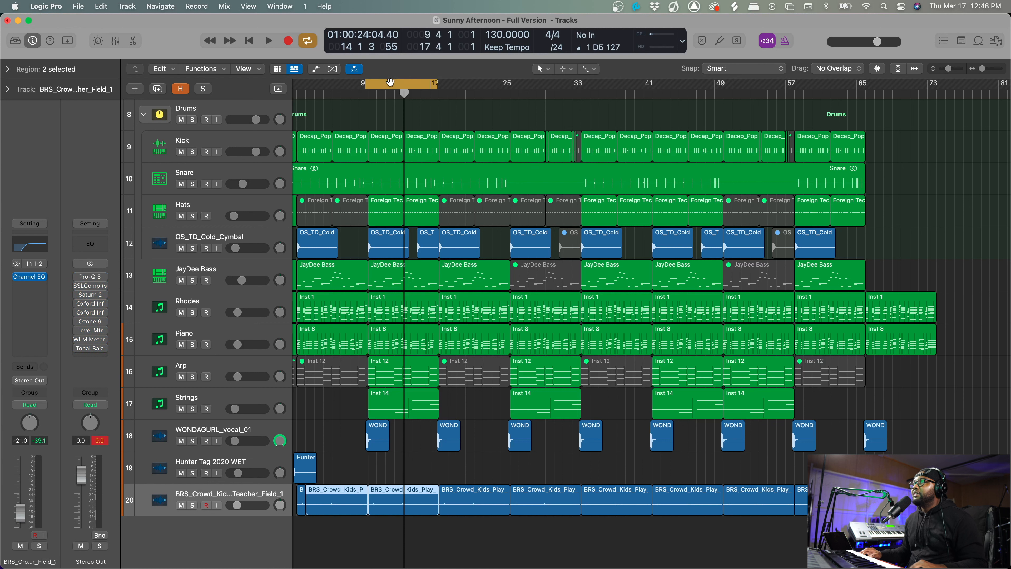
# Enable Pro-Q 3 on the Stereo Out during playback, then examine its low-cut and midrange boost bands with playback stopped
pyautogui.press('space')
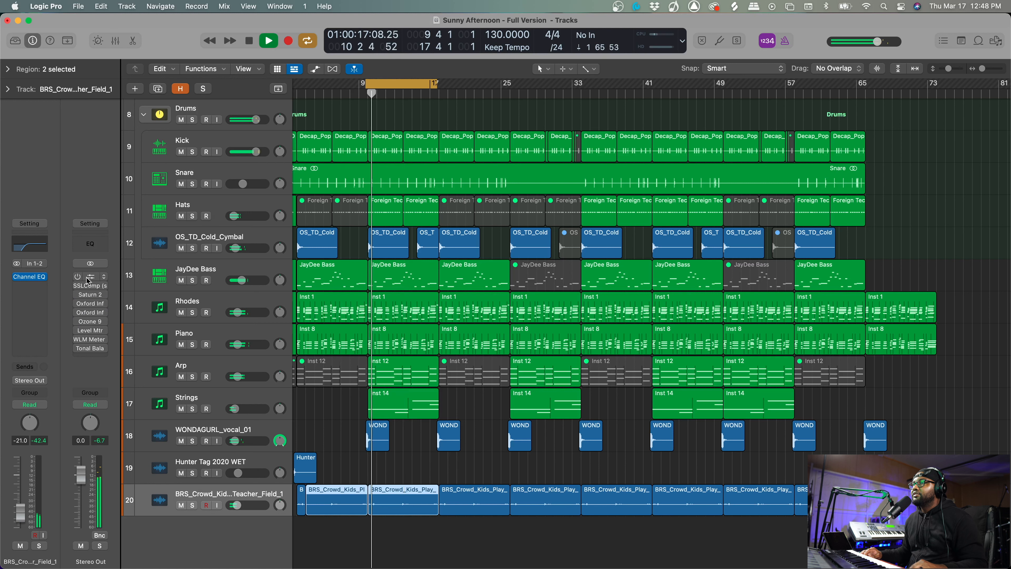
pyautogui.moveTo(83, 279); pyautogui.dragTo(79, 280)
pyautogui.press('space')
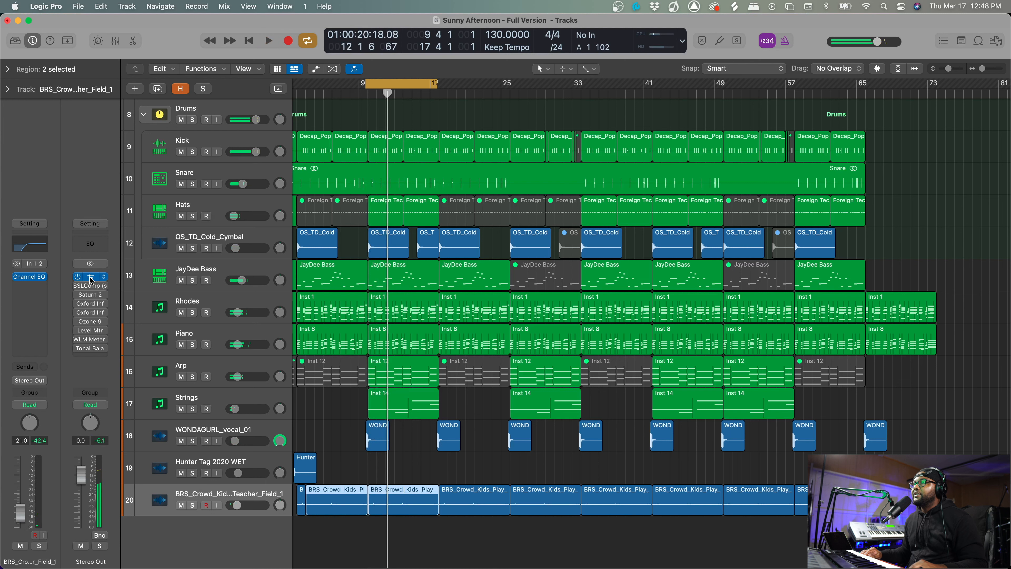
pyautogui.click(91, 279)
pyautogui.moveTo(341, 374)
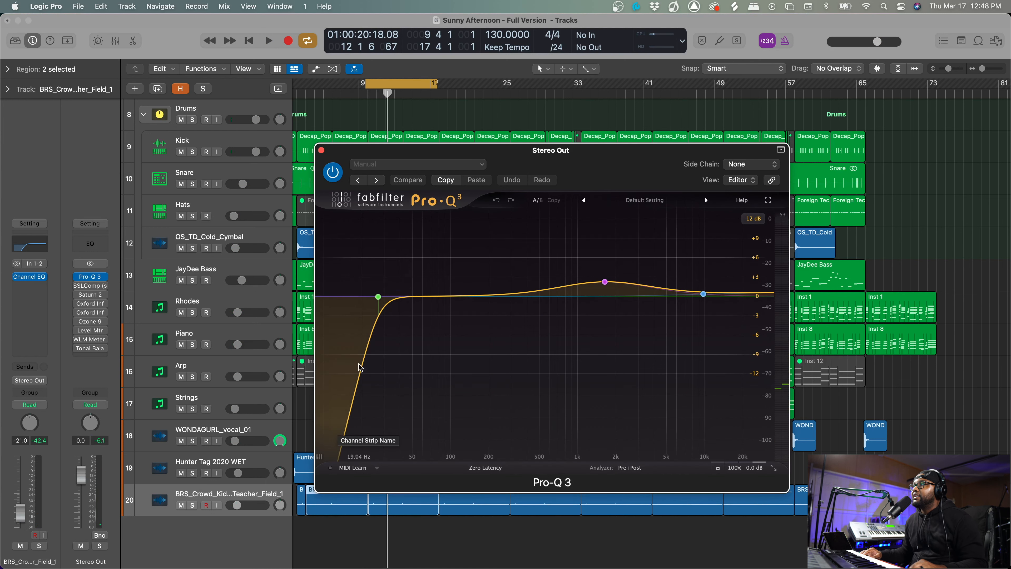
pyautogui.moveTo(383, 304)
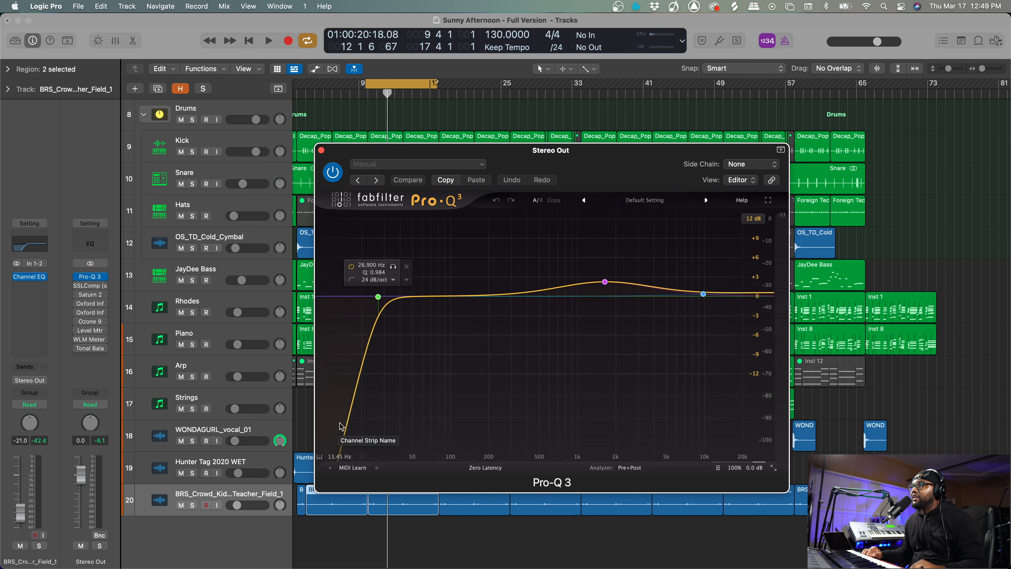
pyautogui.moveTo(607, 260)
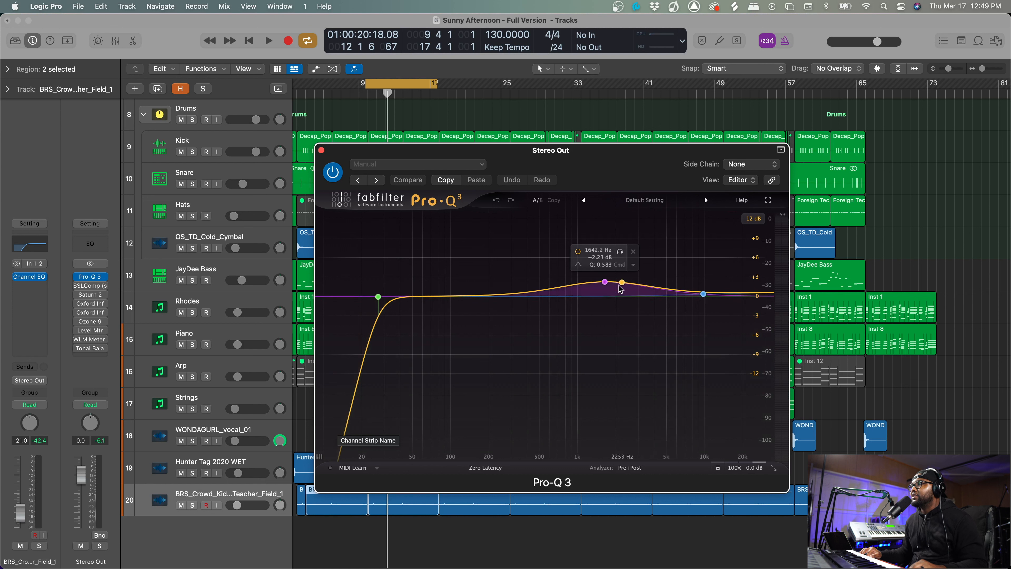
# Compare the playing mix with the Stereo Out Pro-Q 3 bypassed and enabled, then re-examine its midrange boost with playback stopped
pyautogui.press('space')
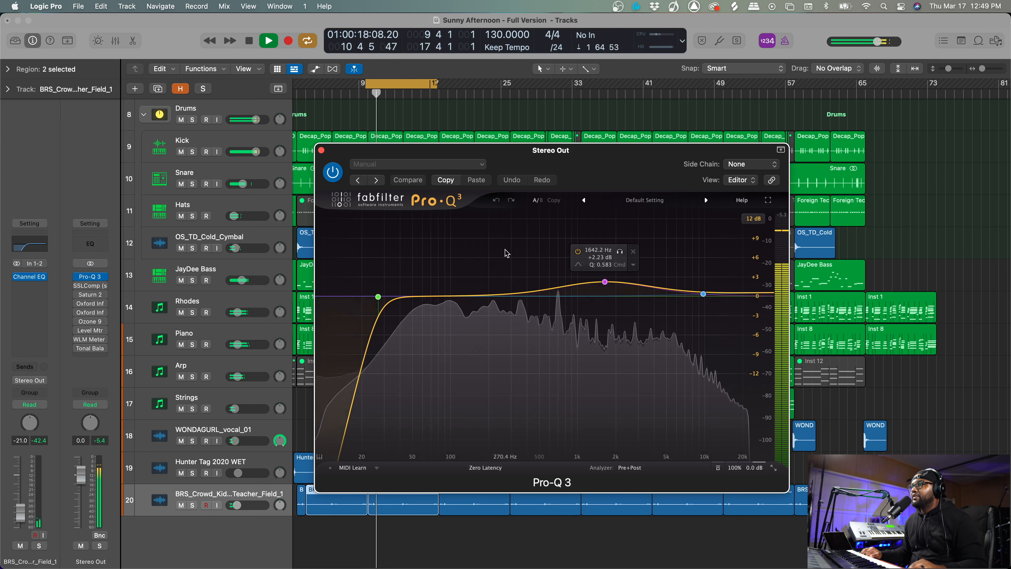
pyautogui.click(333, 176)
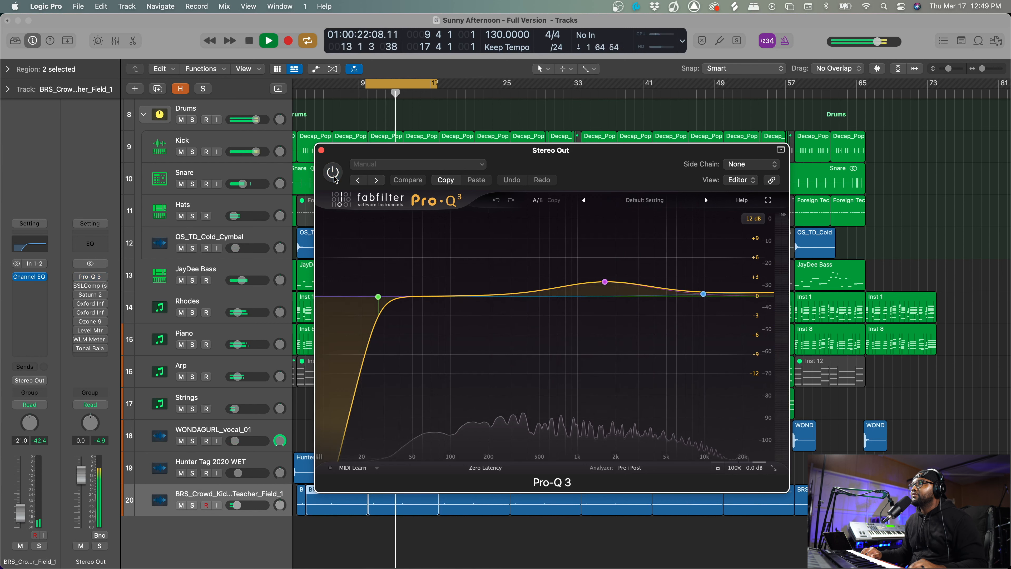
pyautogui.click(333, 175)
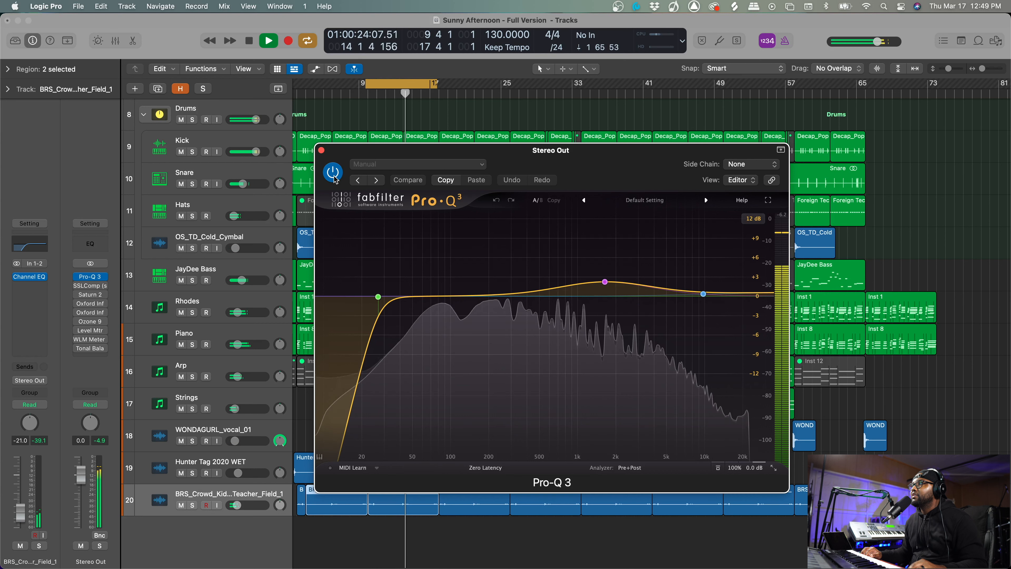
pyautogui.press('space')
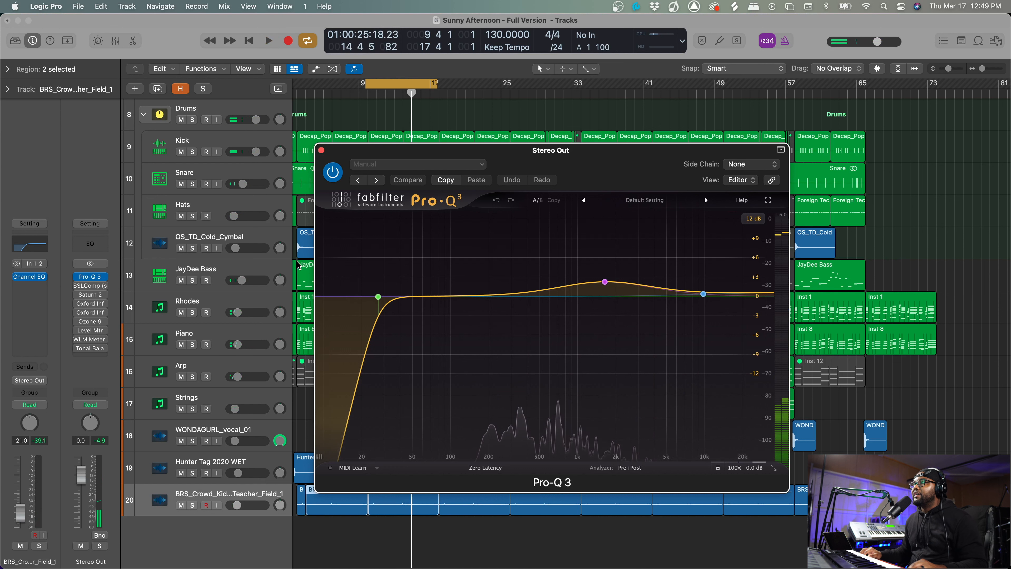
pyautogui.moveTo(597, 285)
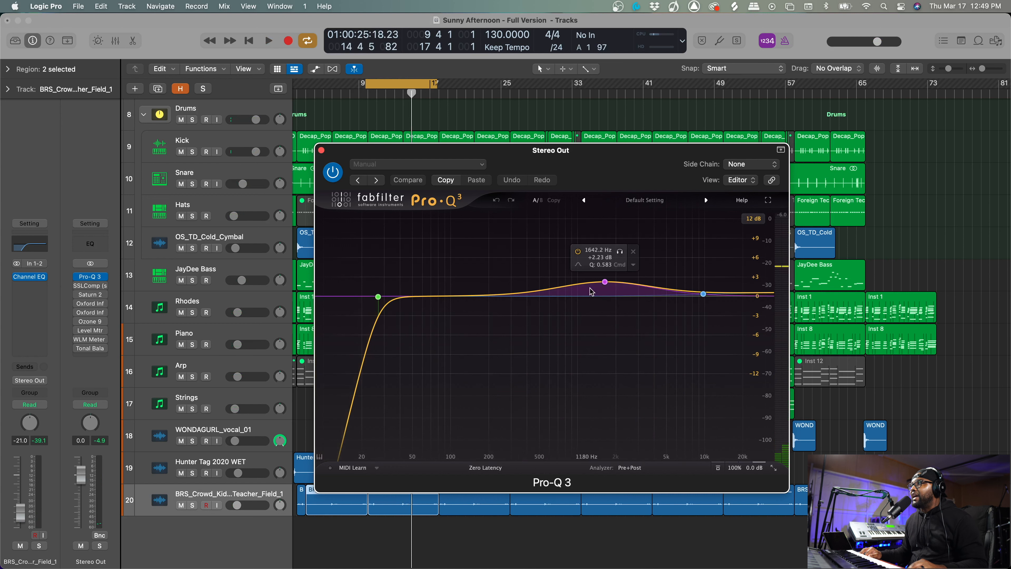
# Enable the SSLComp bus compressor on the Stereo Out, open it, and play the mix to watch its compression meter
pyautogui.click(89, 288)
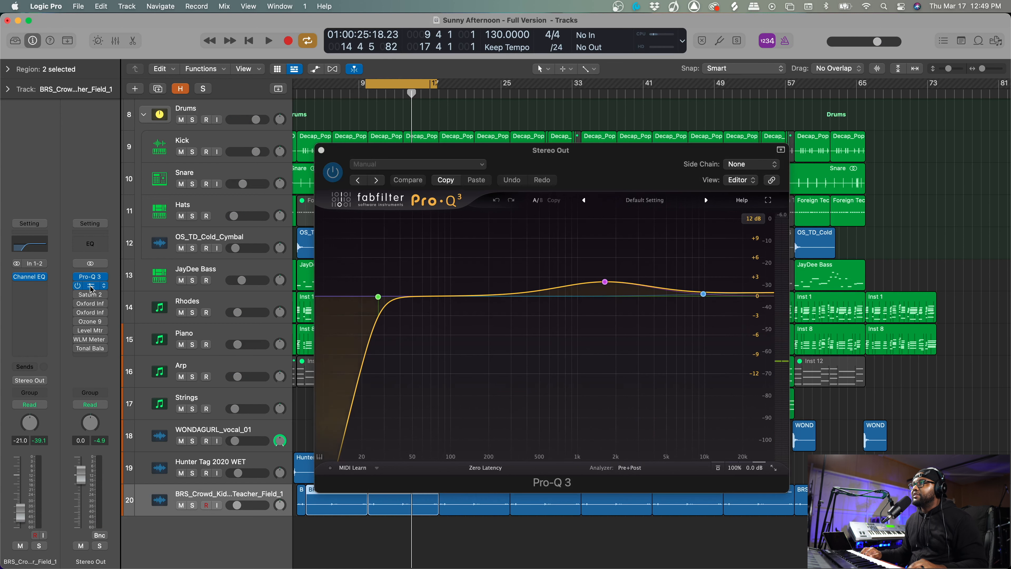
pyautogui.click(91, 289)
pyautogui.press('space')
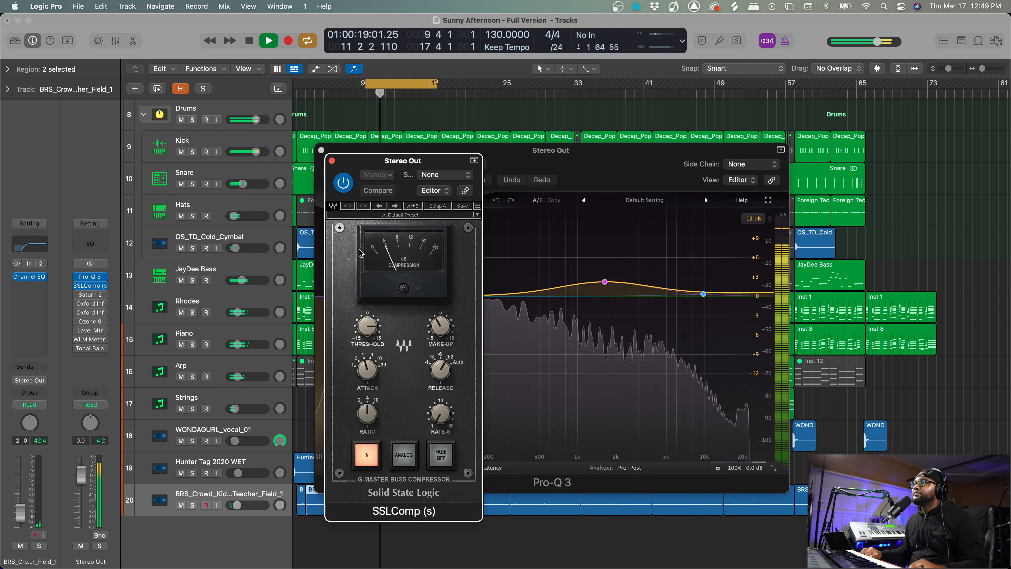
pyautogui.press('space')
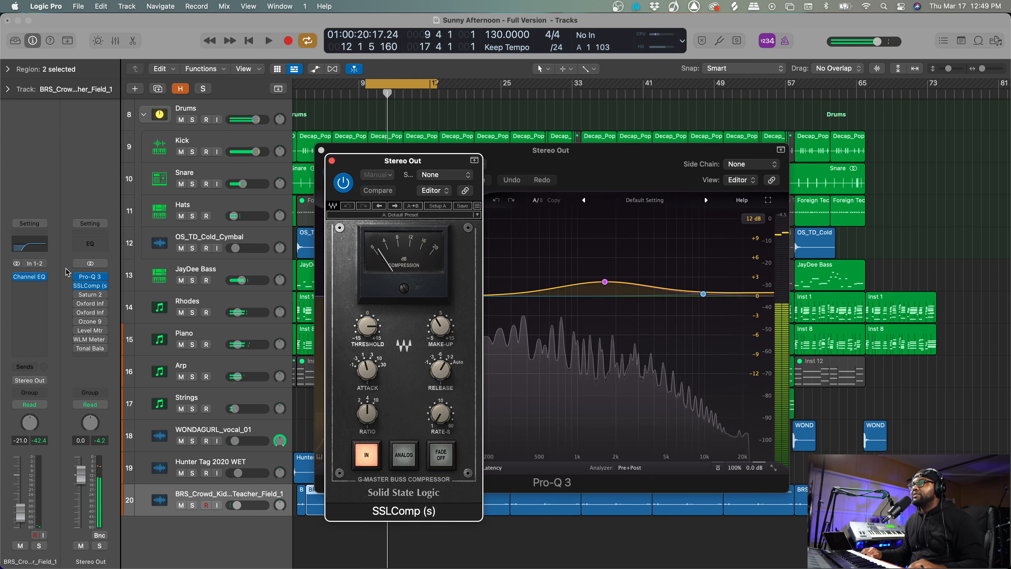
# Open the enabled Saturn 2 Warm Tape saturation on the Stereo Out and audition the mix through it
pyautogui.click(90, 294)
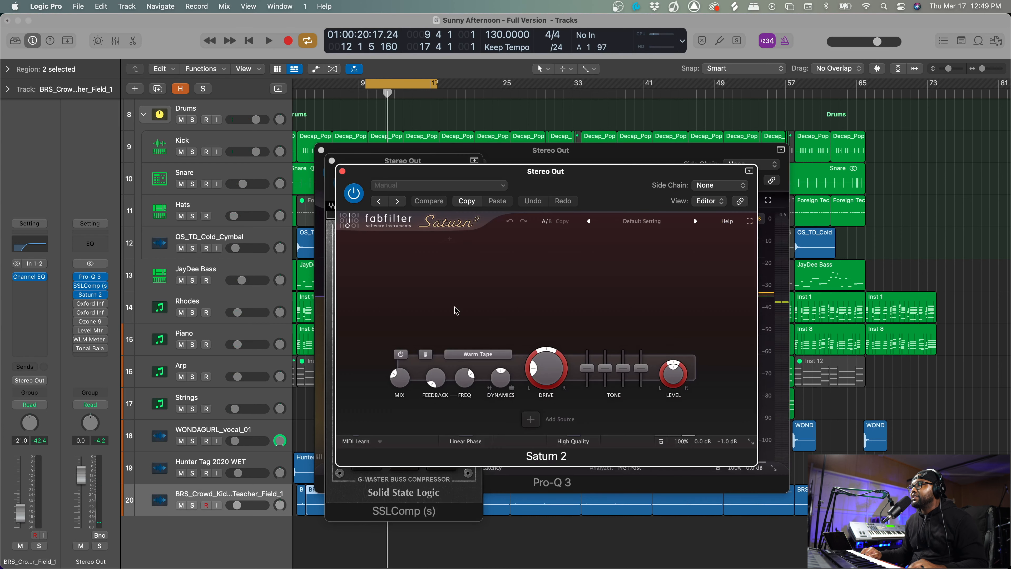
pyautogui.press('space')
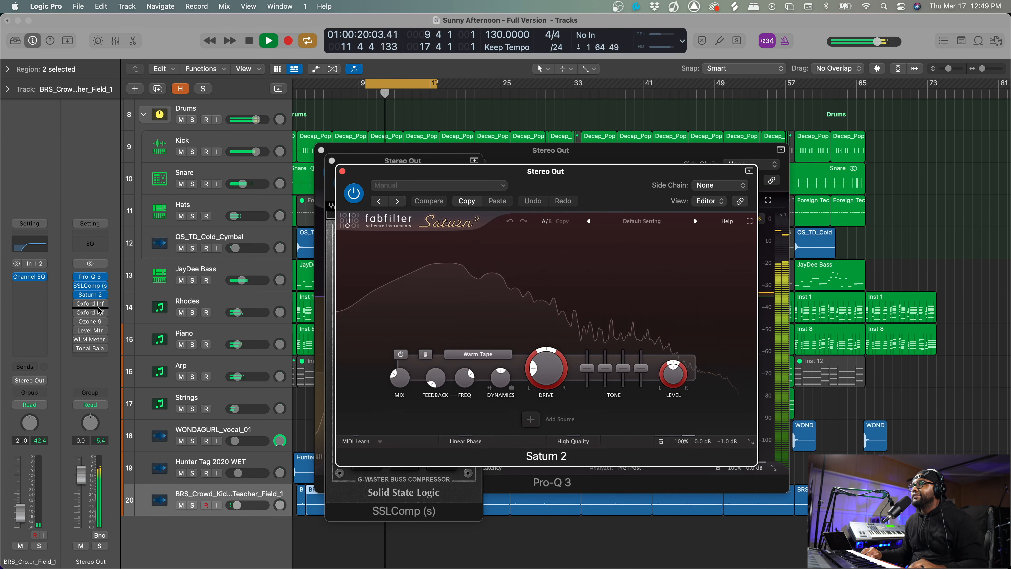
pyautogui.press('space')
# Enable and open the Stereo Out's two Oxford Inflator inserts in turn, playing the mix through each one
pyautogui.click(78, 304)
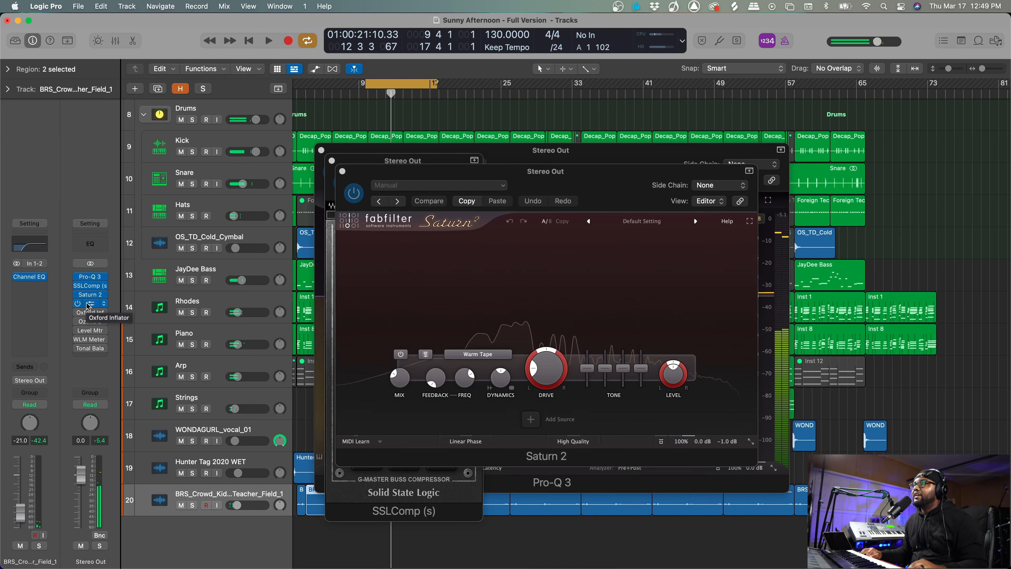
pyautogui.click(90, 304)
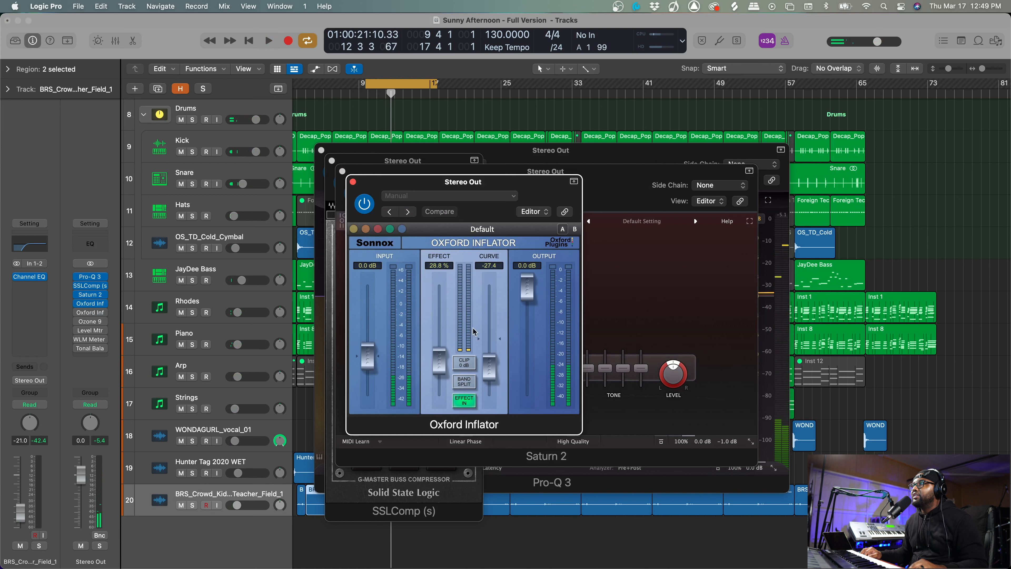
pyautogui.press('space')
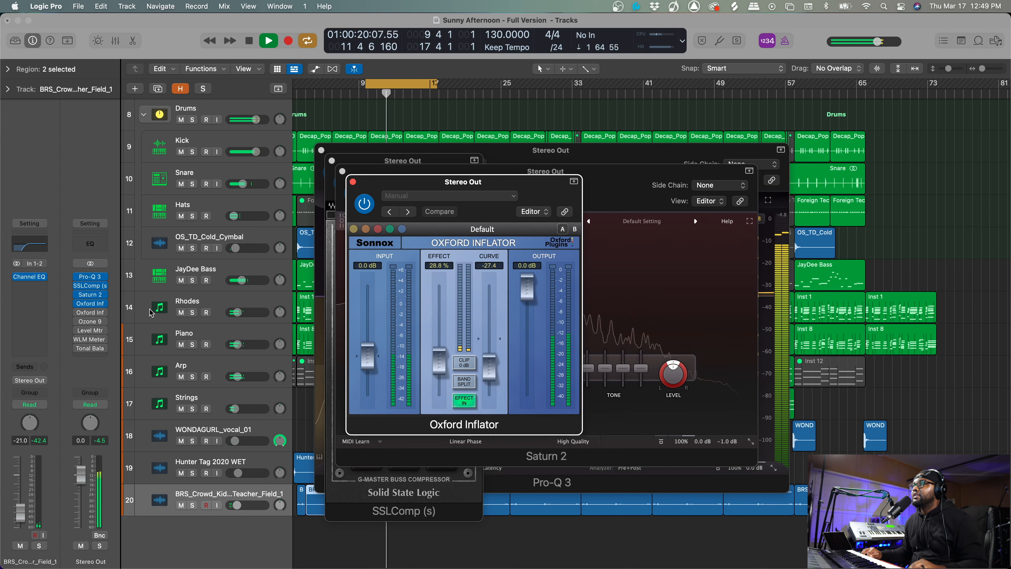
pyautogui.click(91, 314)
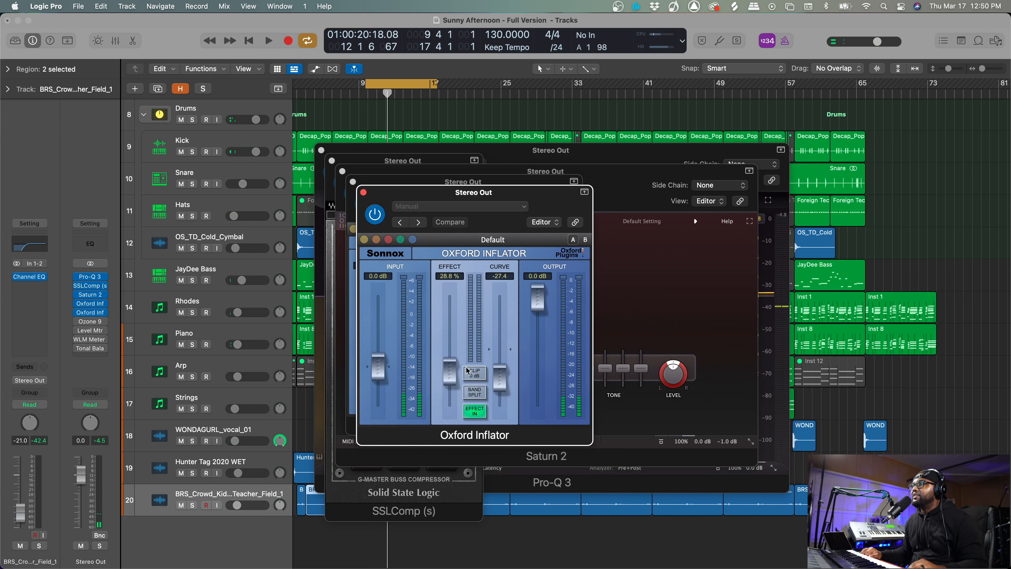
pyautogui.press('space')
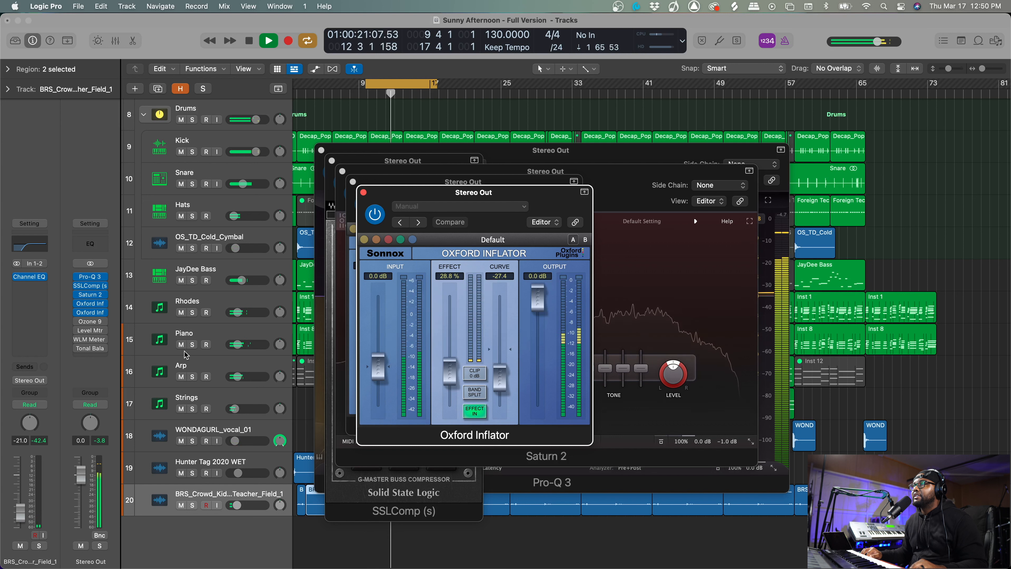
# Enable and open Ozone 9 on the Stereo Out, show its Equalizer 1 module, and play the mix through it
pyautogui.click(78, 321)
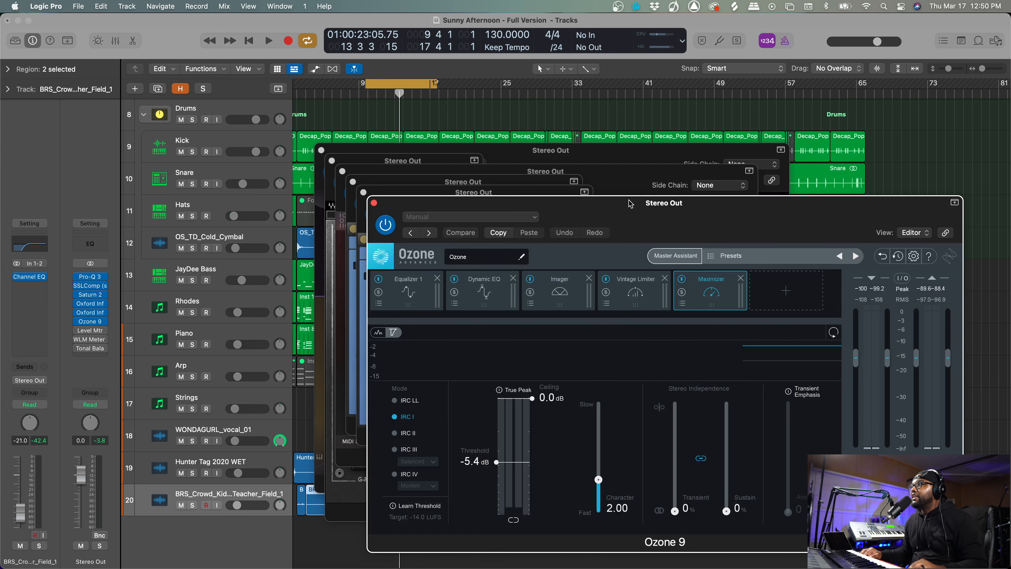
pyautogui.moveTo(629, 212); pyautogui.dragTo(559, 181)
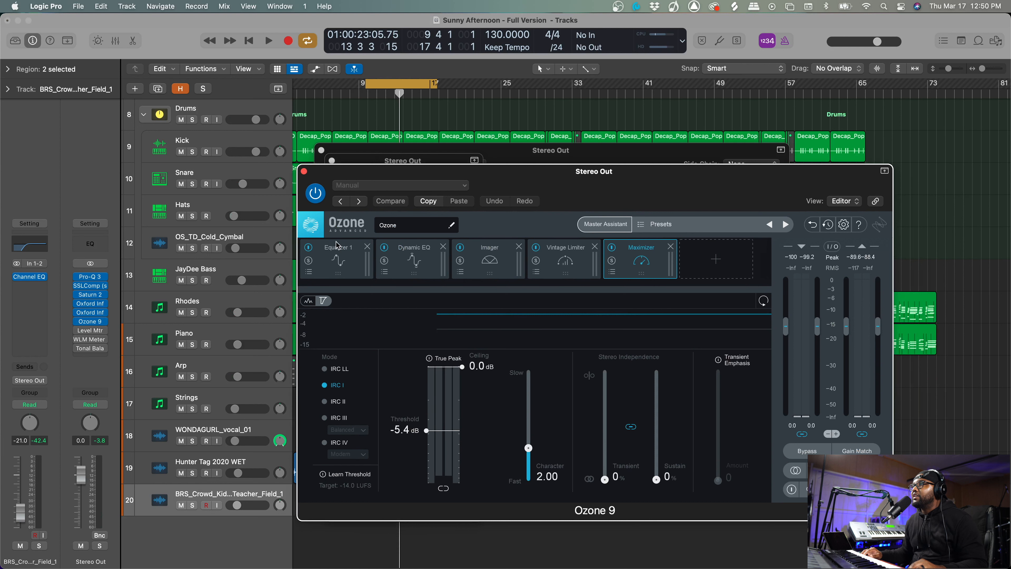
pyautogui.click(357, 261)
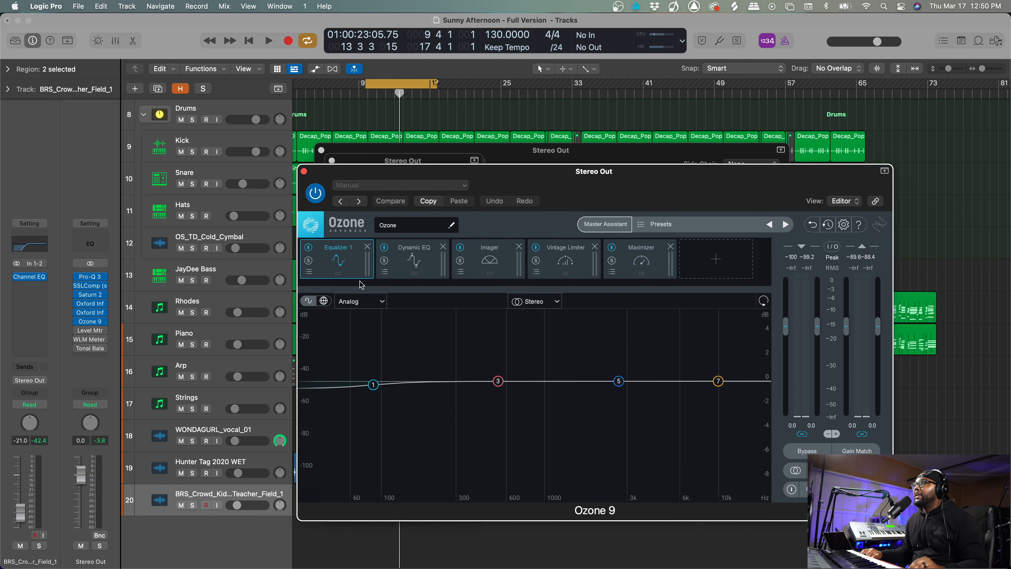
pyautogui.press('space')
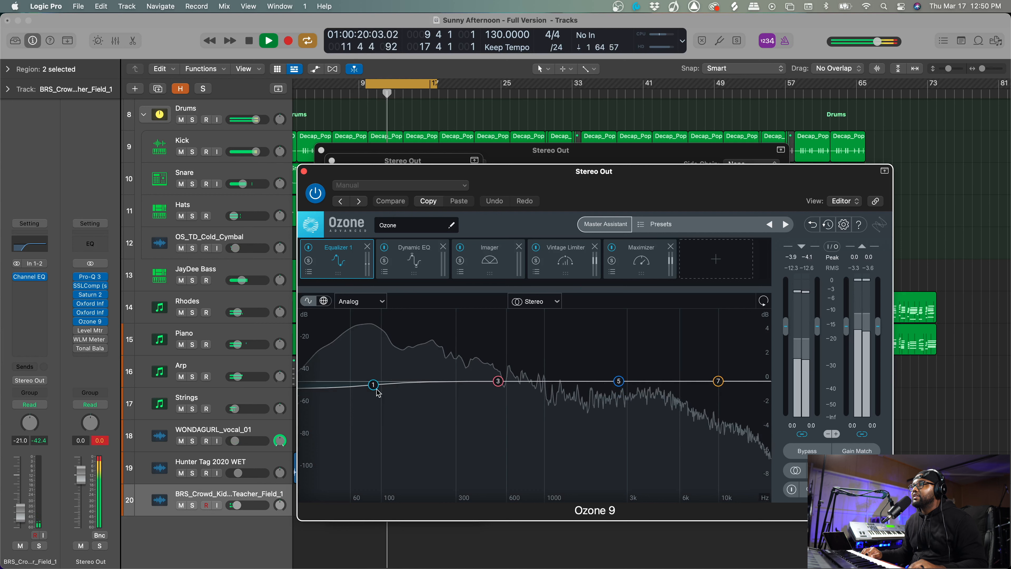
pyautogui.press('space')
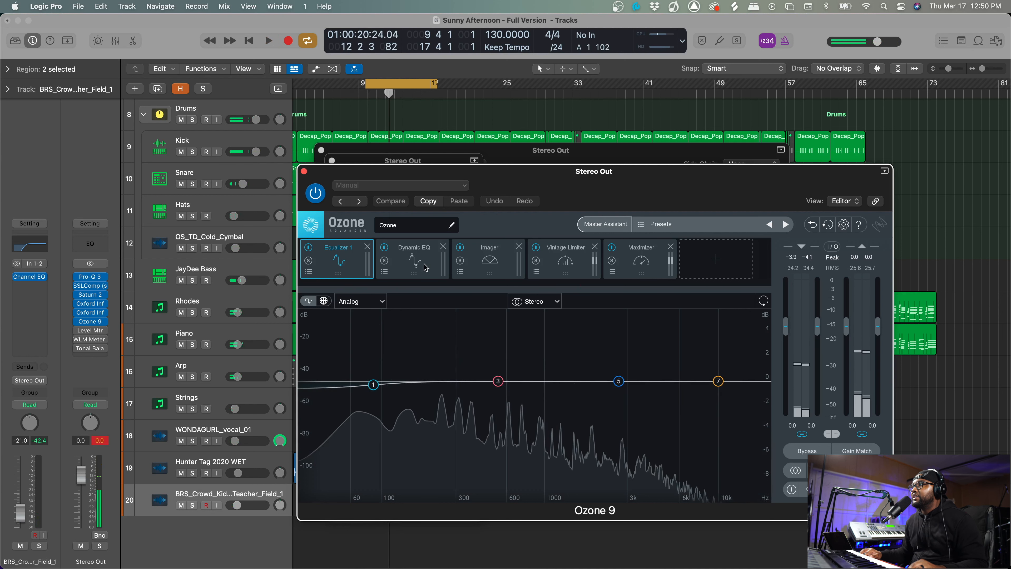
# Show Ozone's Dynamic EQ module and play the mix to watch how its bands react
pyautogui.click(414, 259)
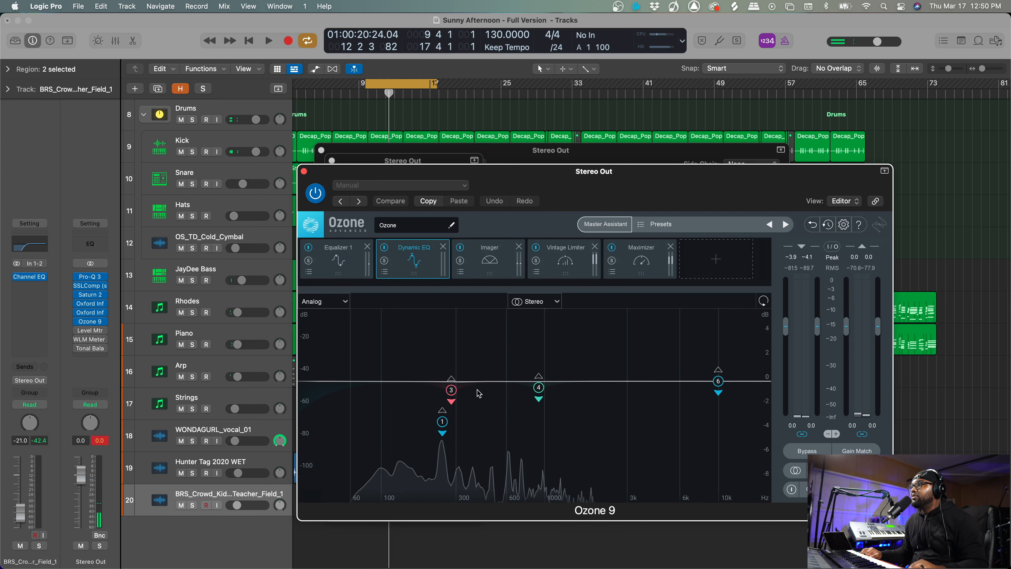
pyautogui.press('space')
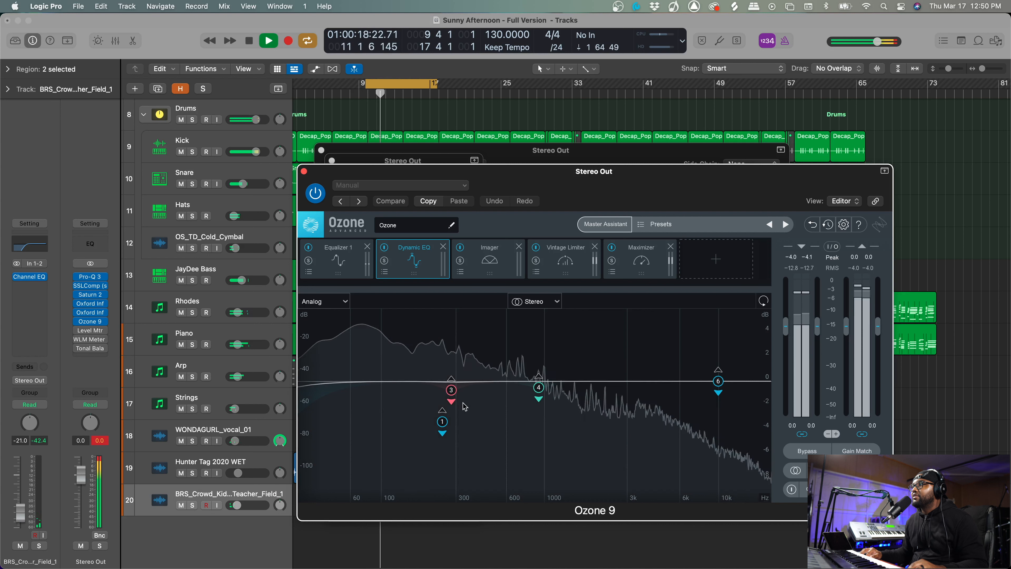
pyautogui.press('space')
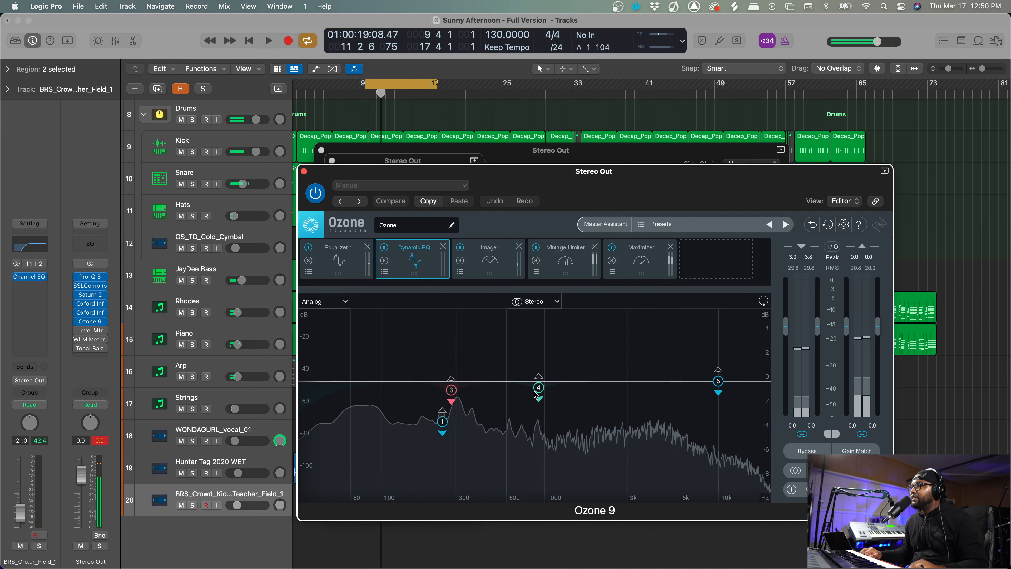
# Audition Dynamic EQ band 3 soloed during playback, and unsolo it with playback stopped
pyautogui.click(450, 390)
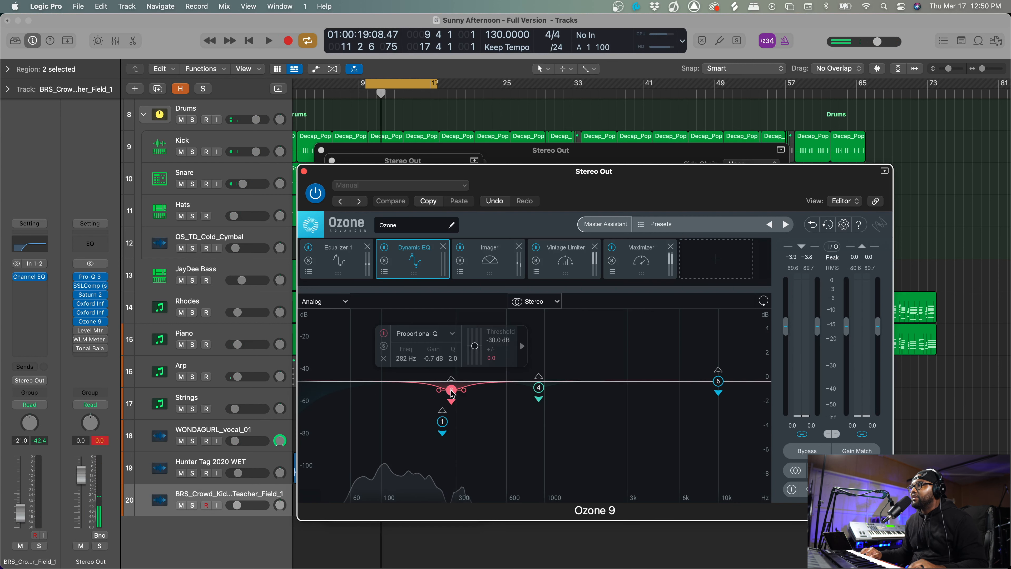
pyautogui.click(385, 347)
pyautogui.press('space')
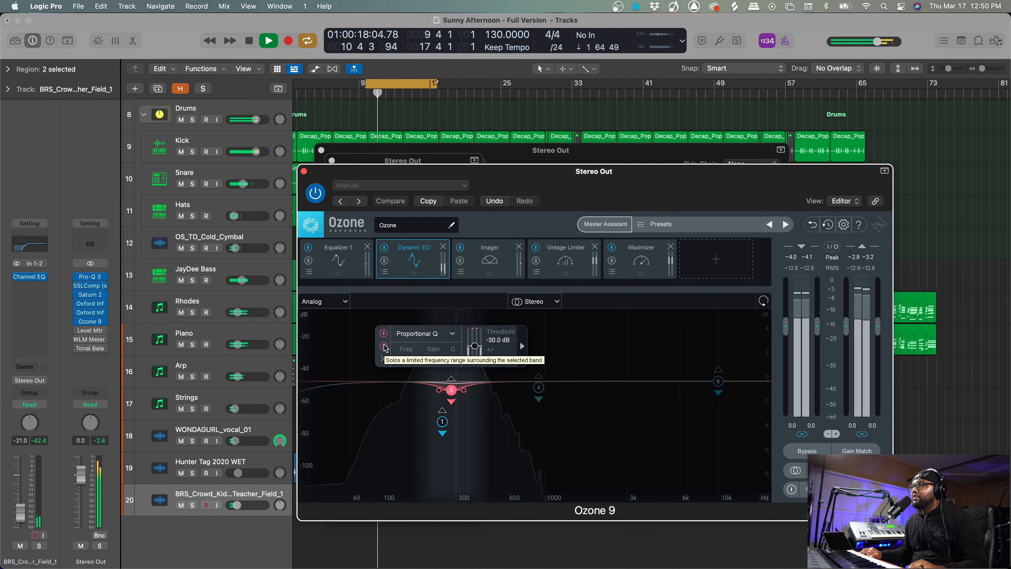
pyautogui.press('space')
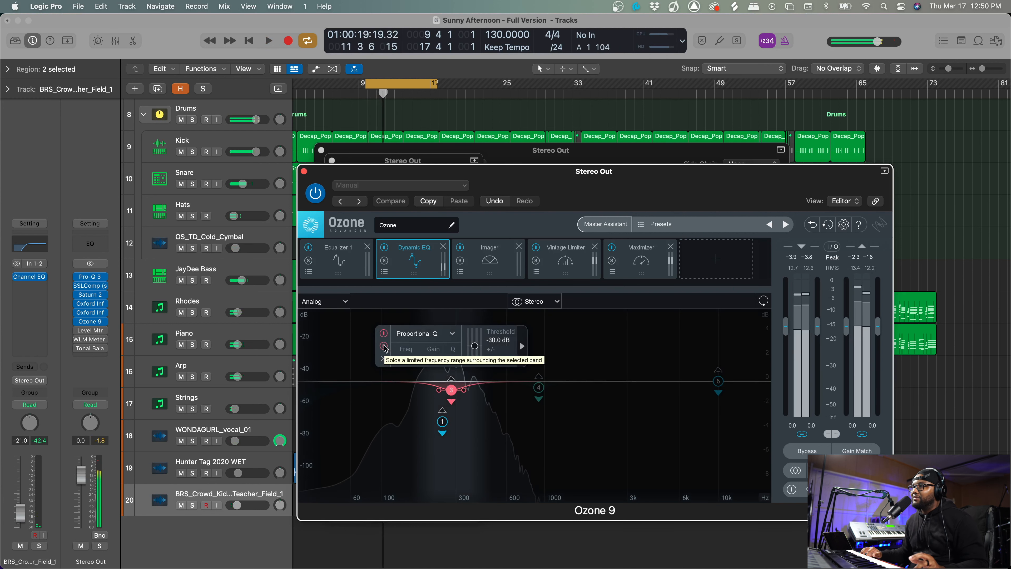
pyautogui.click(385, 347)
pyautogui.press('space')
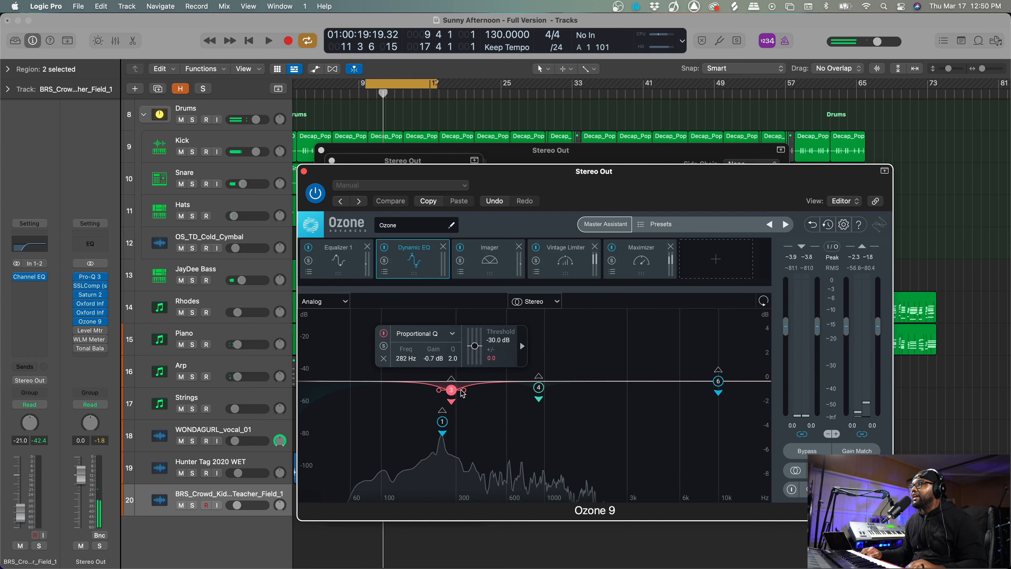
# Play the full mix while watching Dynamic EQ band 3, stop playback, and inspect band 4's settings
pyautogui.press('space')
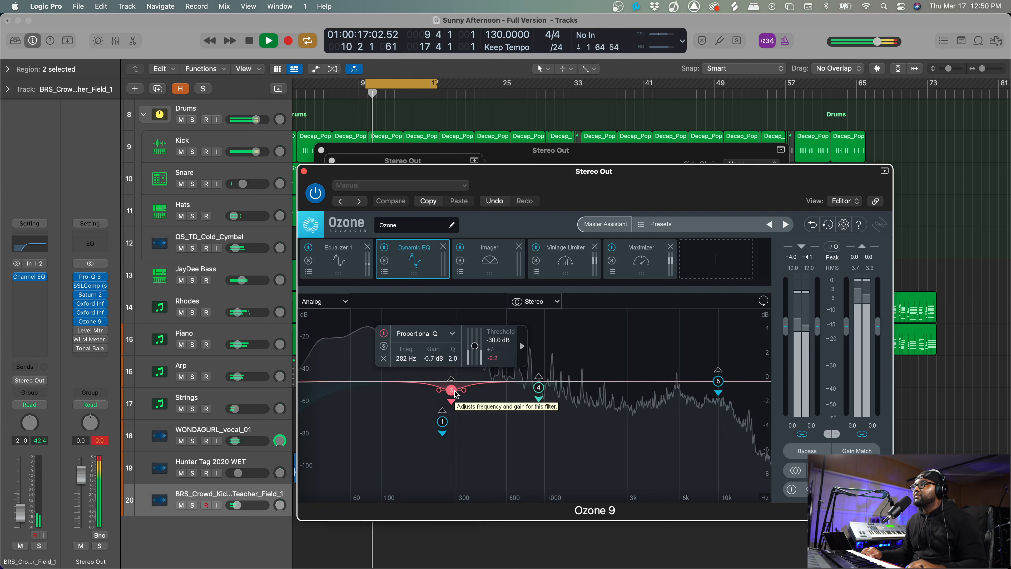
pyautogui.press('space')
pyautogui.click(538, 388)
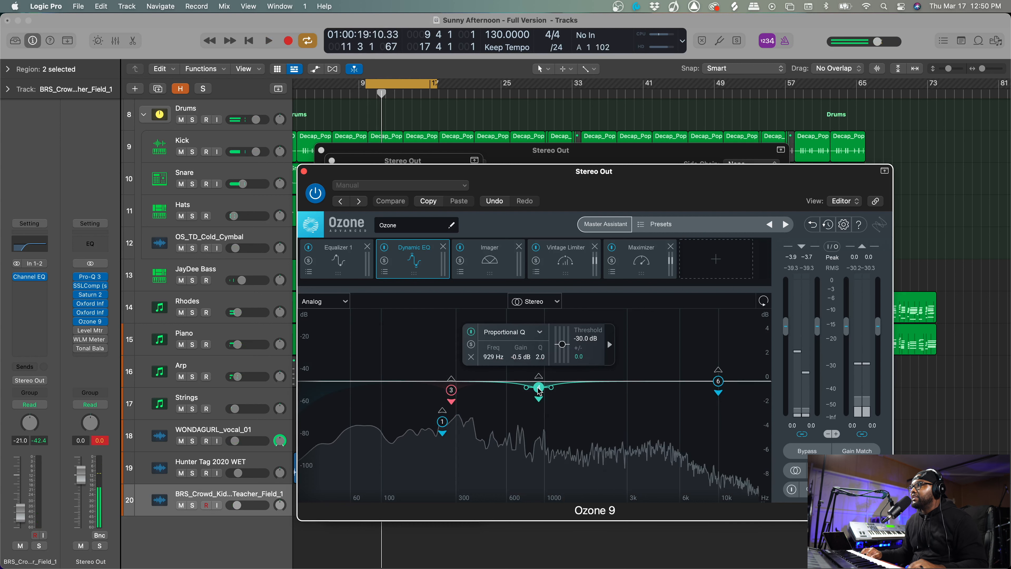
# Show Ozone's Imager module, solo its lowest frequency band, and play the mix to hear it
pyautogui.click(496, 262)
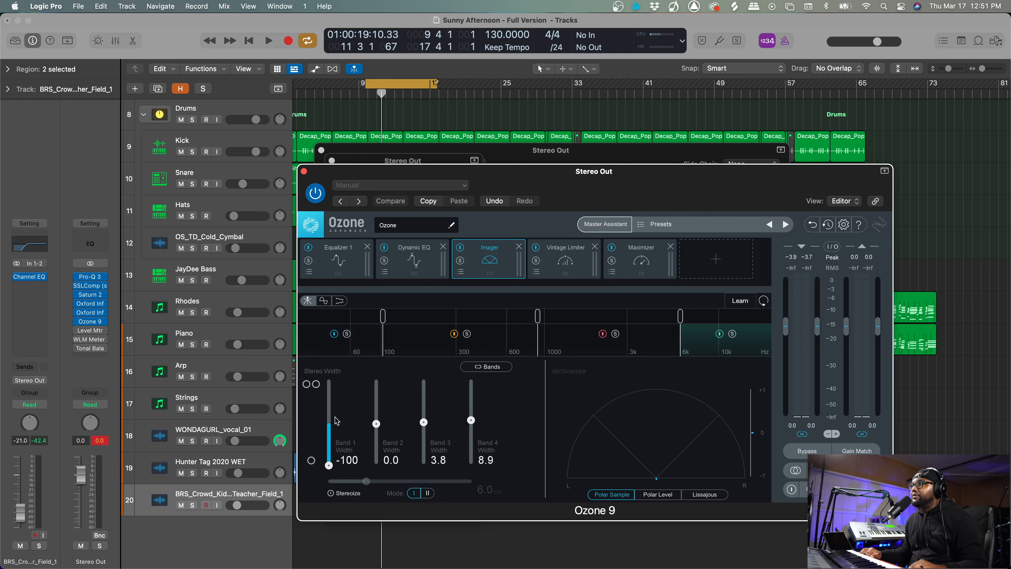
pyautogui.click(347, 334)
pyautogui.press('space')
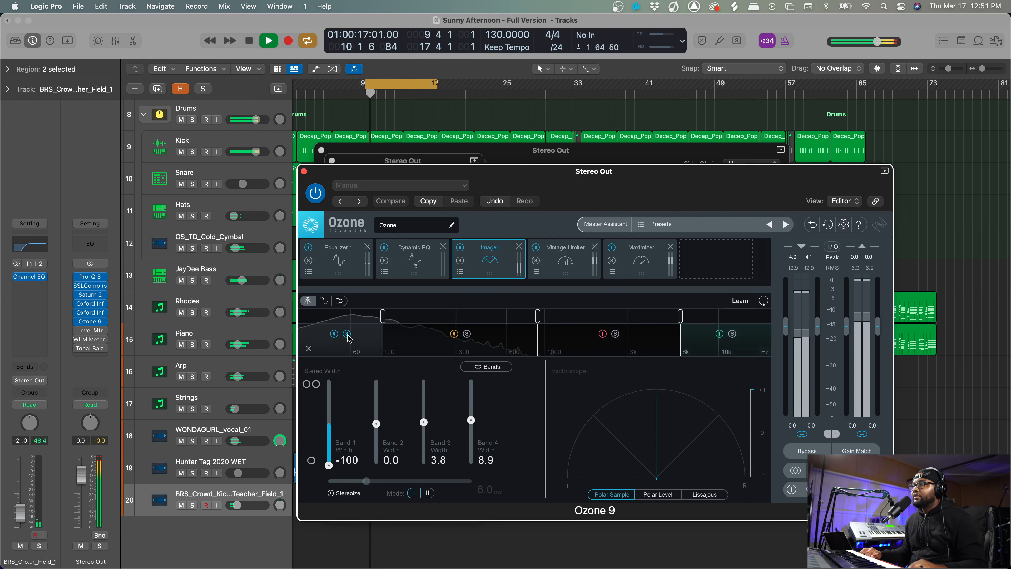